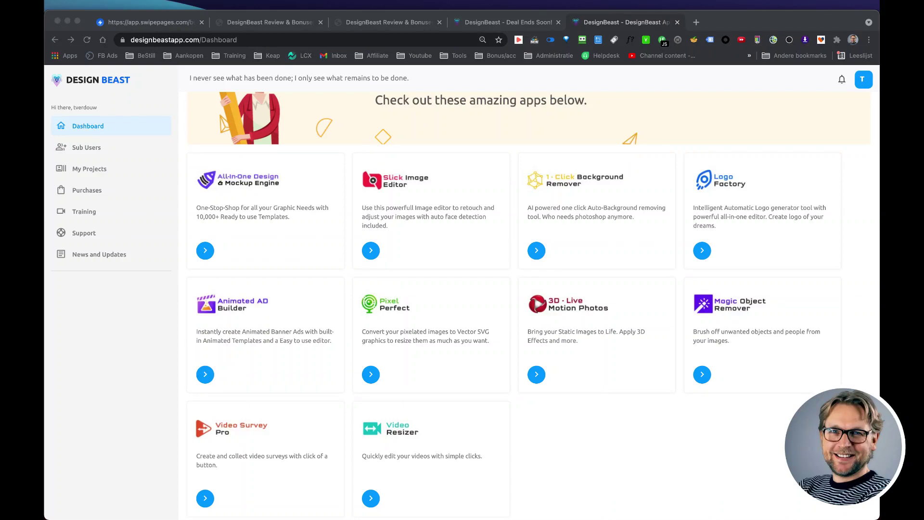
Step: Open the Logo Factory app briefly, then return to the DesignBeast dashboard
left_click(724, 122)
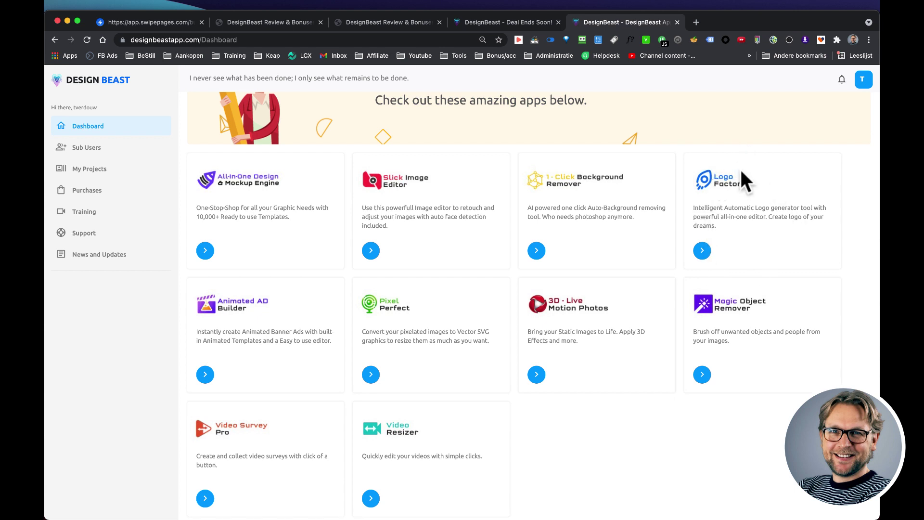
left_click(699, 180)
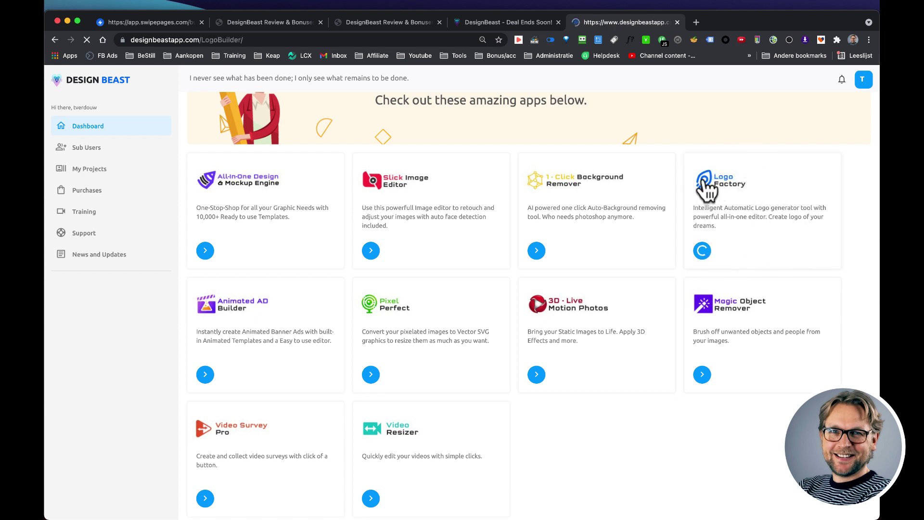
key("super+bracketleft")
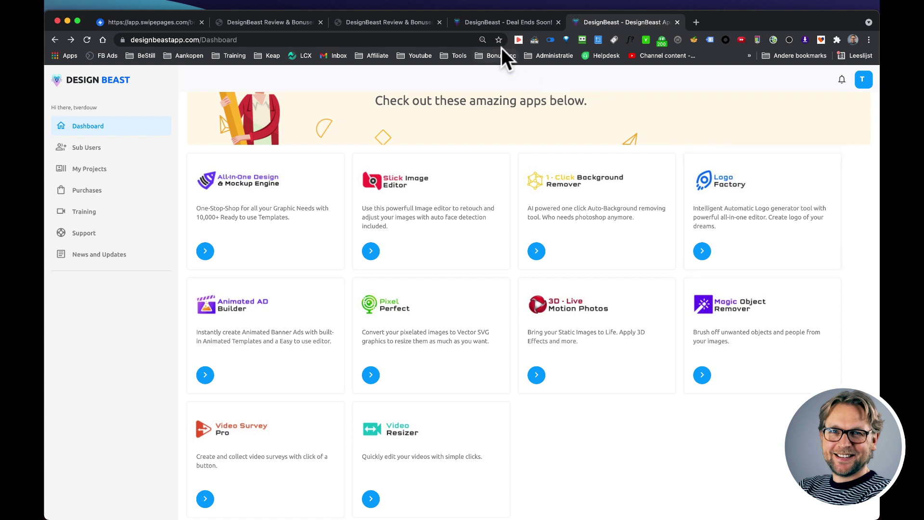
Step: Read through the DesignBeast review and pricing deal pages, then return to the dashboard
left_click(413, 24)
scroll(407, 216, "down", 2)
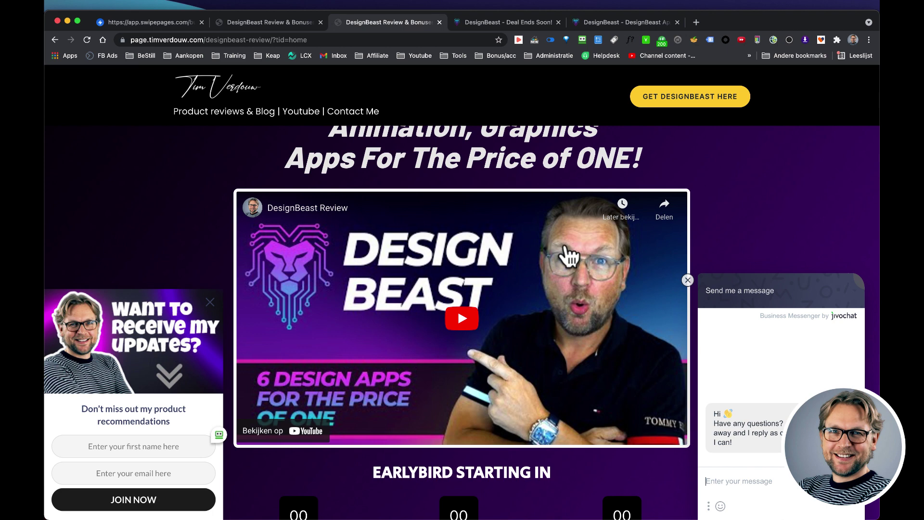
scroll(551, 220, "down", 6)
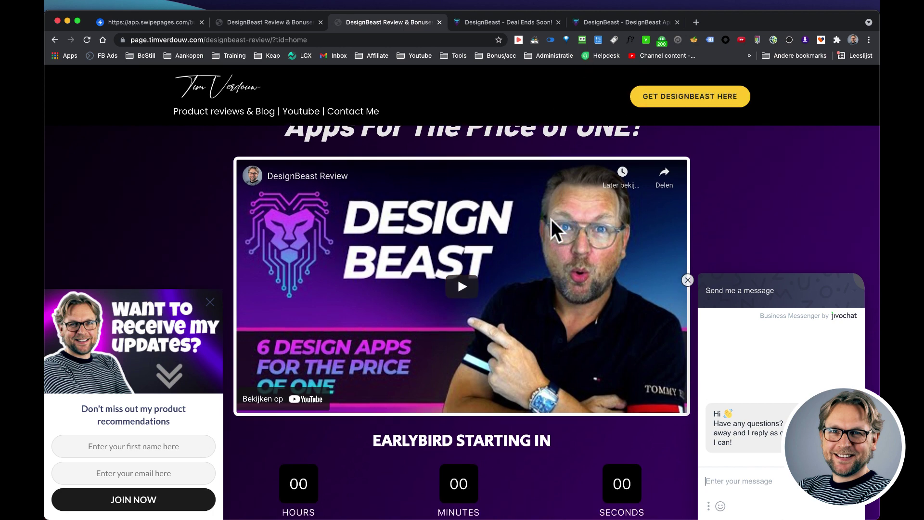
scroll(543, 264, "up", 7)
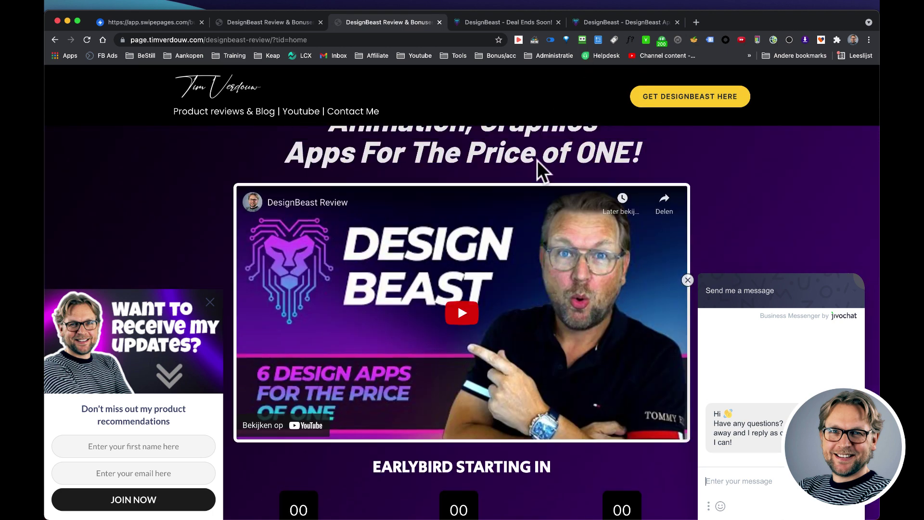
scroll(492, 274, "down", 15)
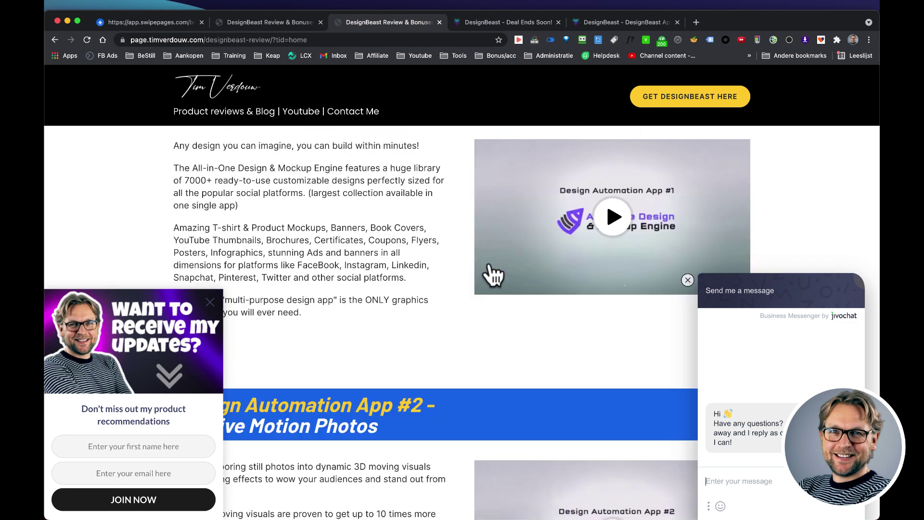
scroll(489, 265, "down", 20)
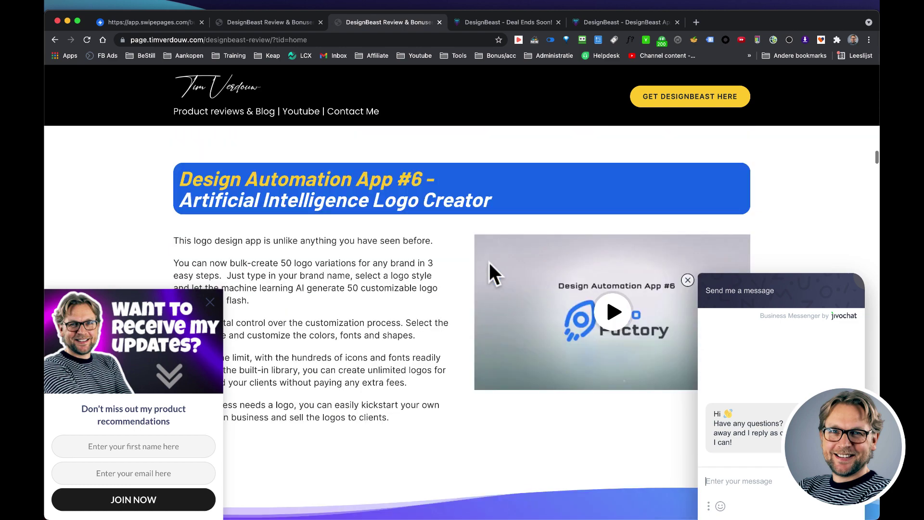
scroll(489, 262, "down", 2)
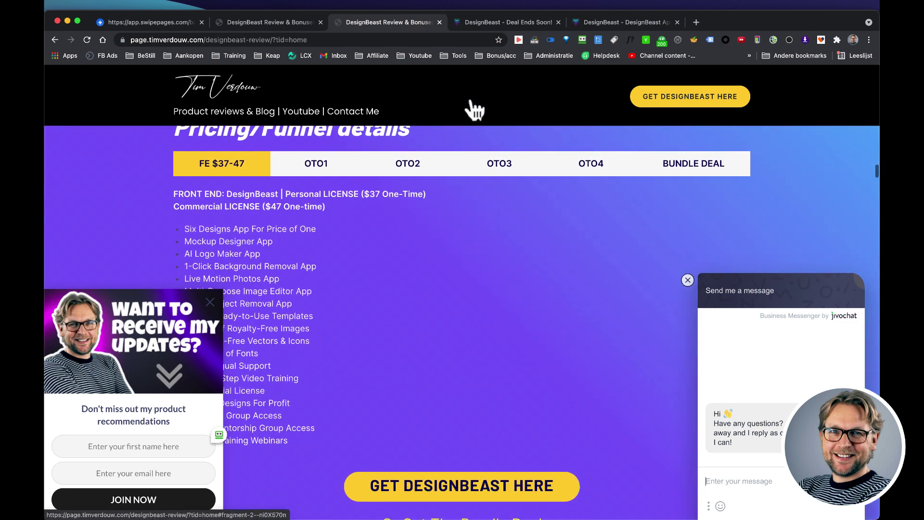
left_click(486, 22)
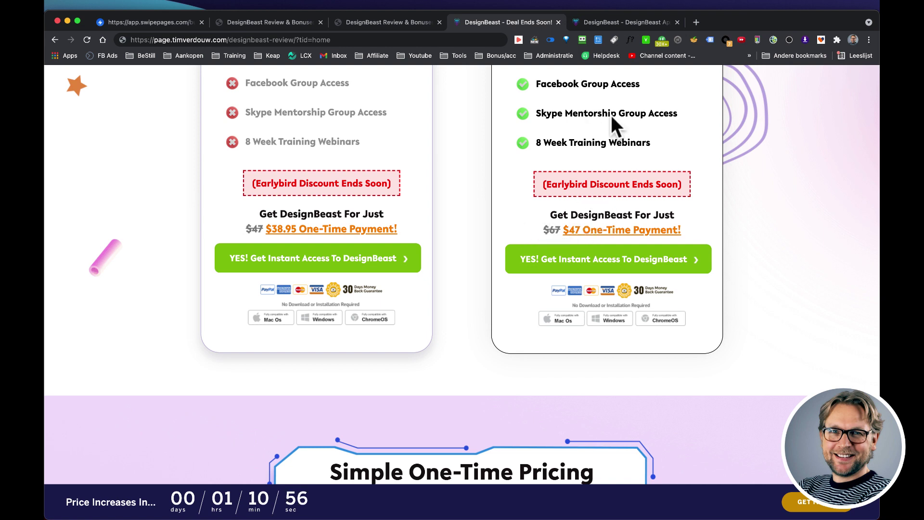
left_click(610, 22)
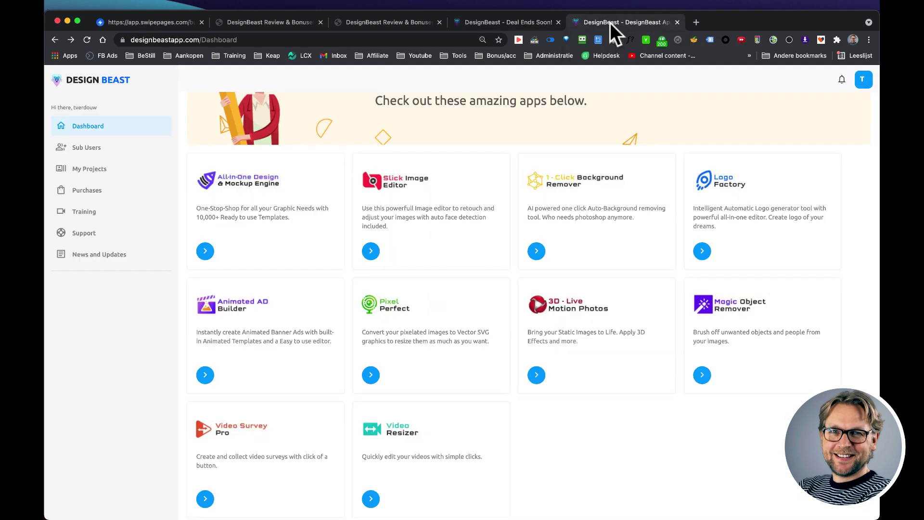
Step: In Logo Factory, submit company name 'Stonegate Real Estate' with tagline 'Find Your Next Property Today'
left_click(743, 195)
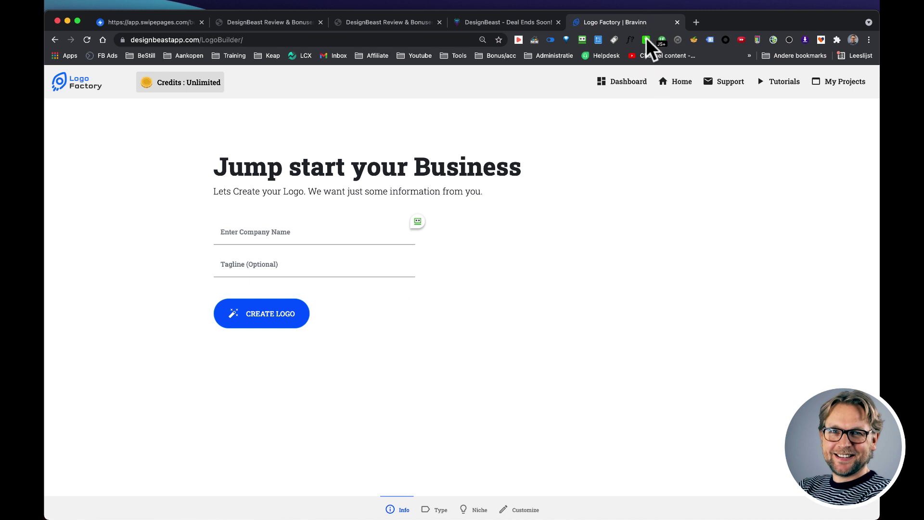
left_click(259, 233)
type("Stonegate Real Estate")
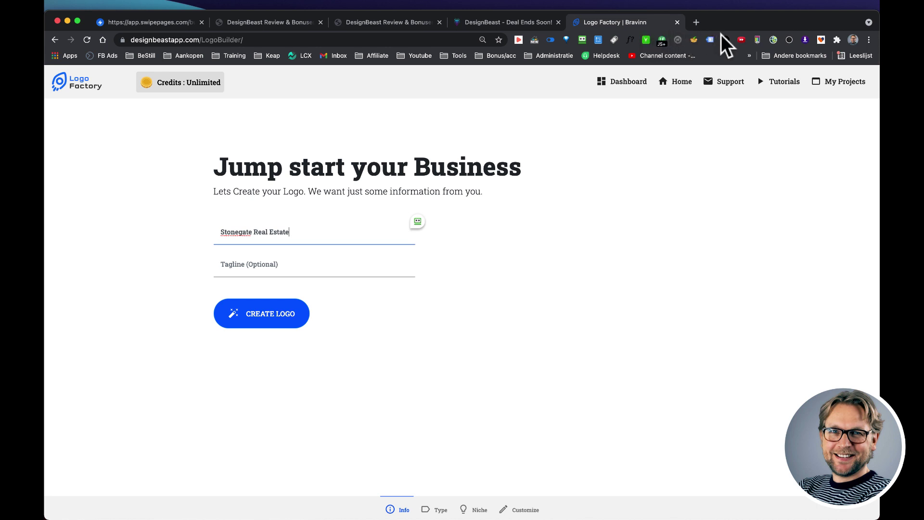
left_click(264, 265)
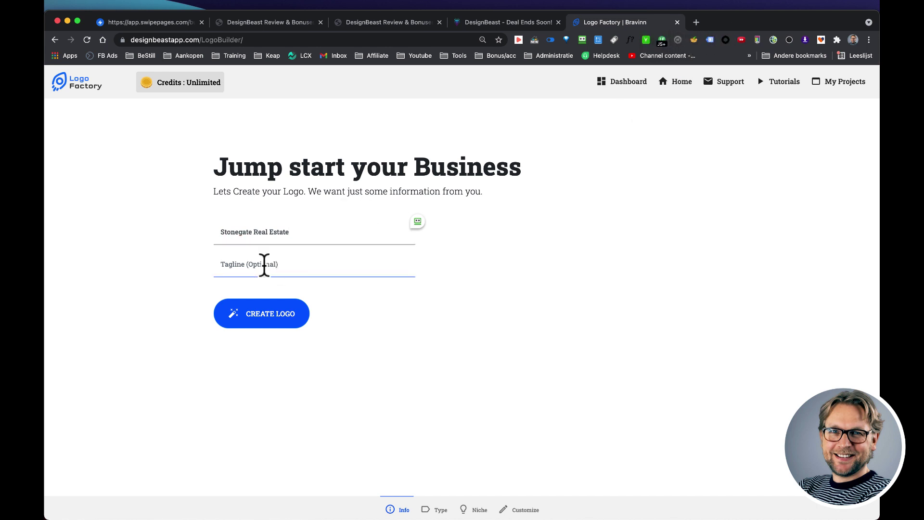
type("Find Your Next Property Today")
left_click(385, 380)
left_click(363, 305)
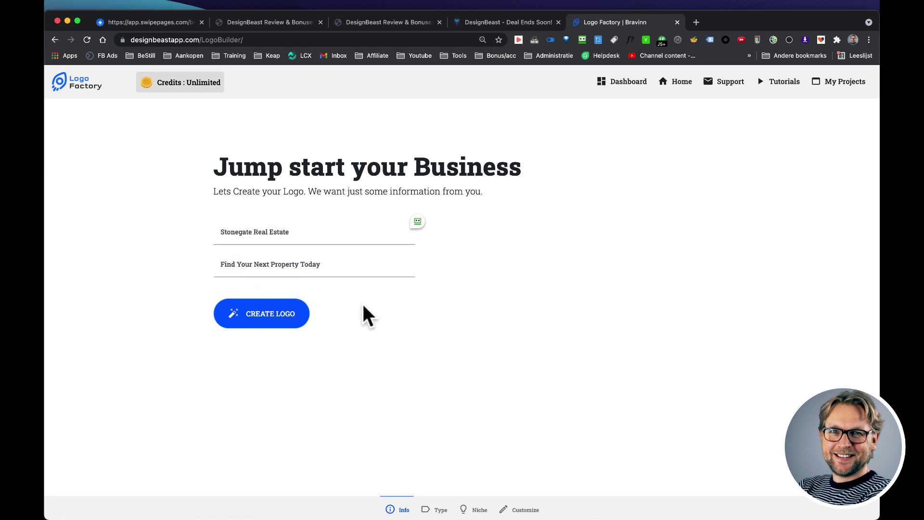
left_click(284, 318)
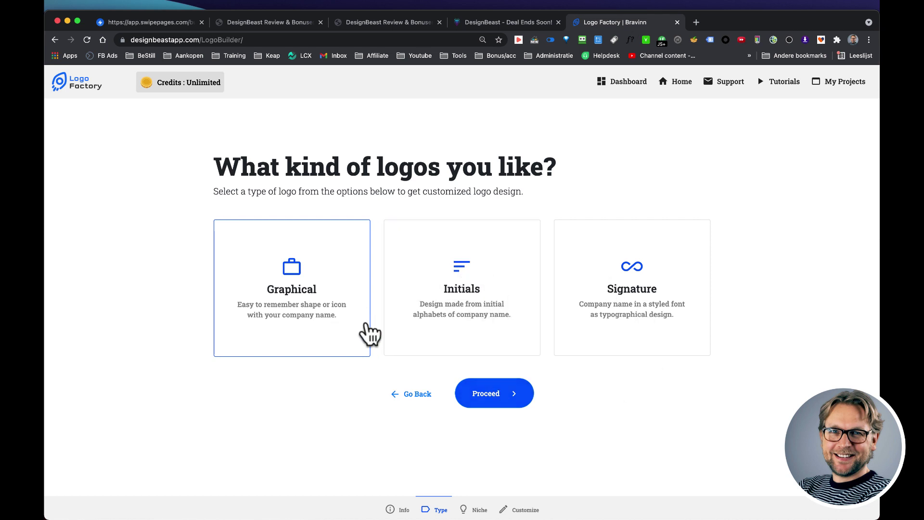
Step: Continue with the Graphical logo type, choose the RealEstate niche, and generate logo designs
left_click(493, 393)
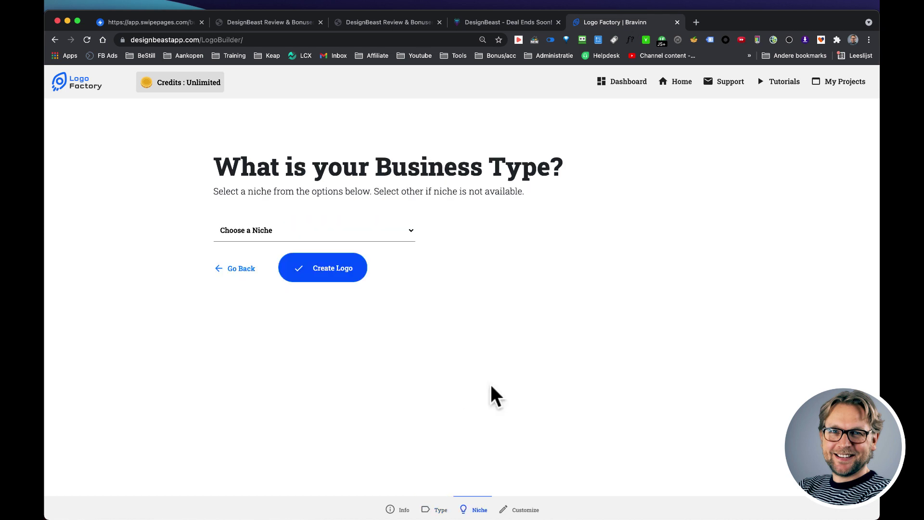
left_click(395, 236)
scroll(348, 350, "down", 5)
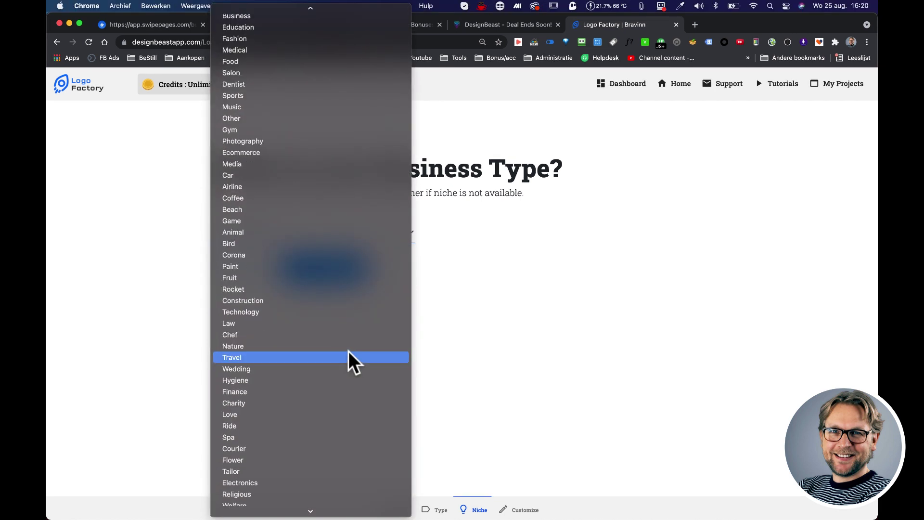
scroll(349, 350, "up", 3)
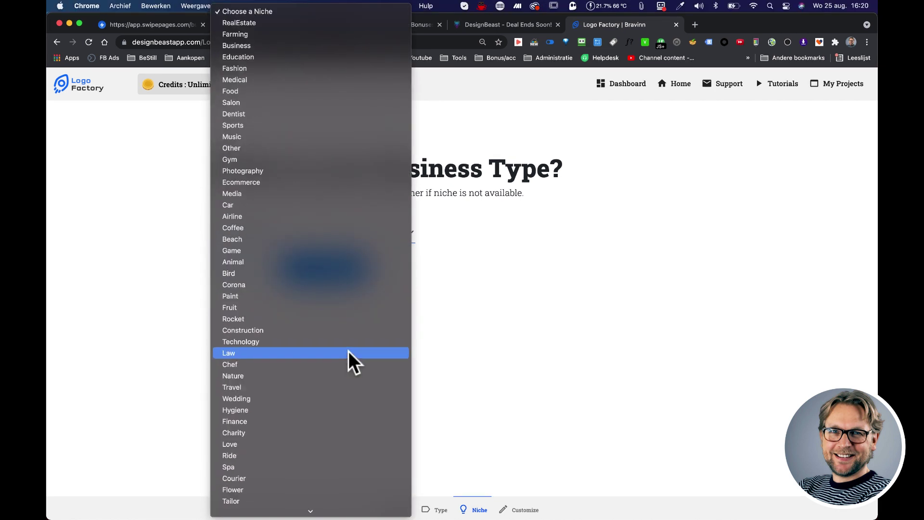
left_click(272, 24)
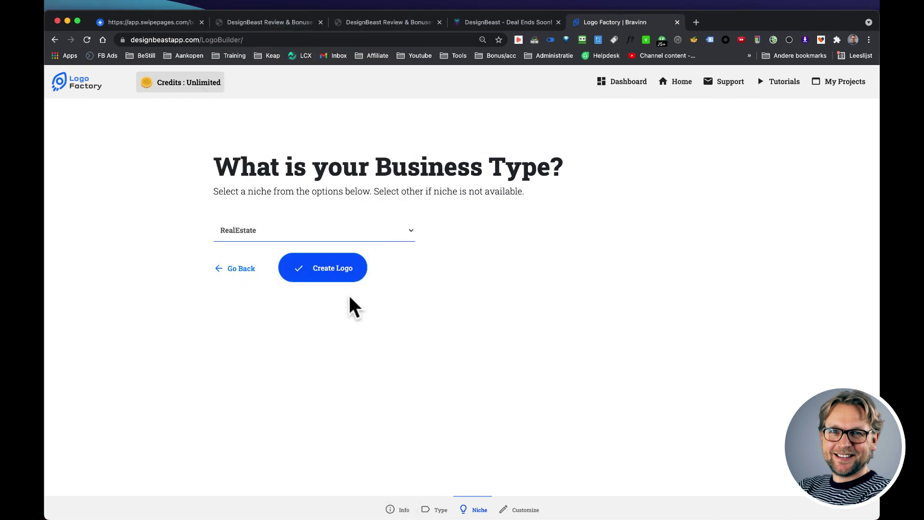
left_click(338, 270)
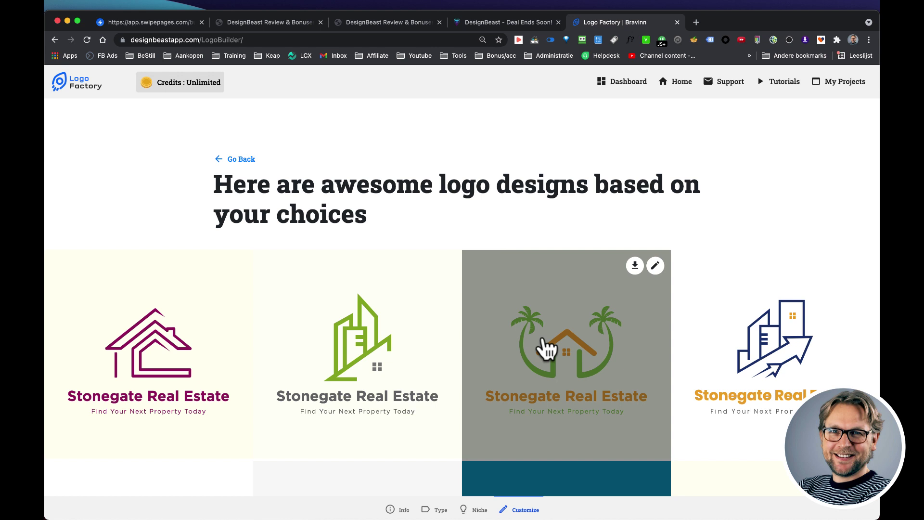
Step: Load one extra batch of graphical logo designs and scroll through them
scroll(542, 347, "down", 4)
scroll(546, 347, "down", 7)
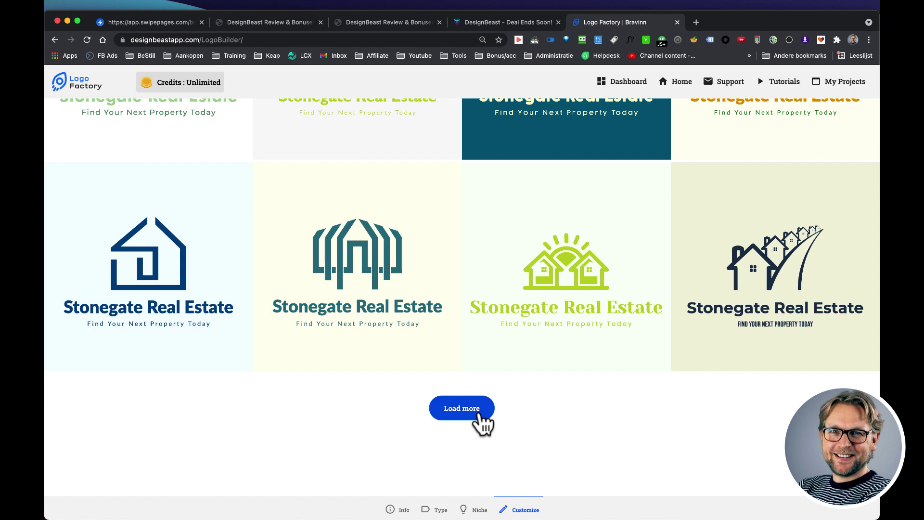
left_click(480, 414)
scroll(481, 421, "down", 5)
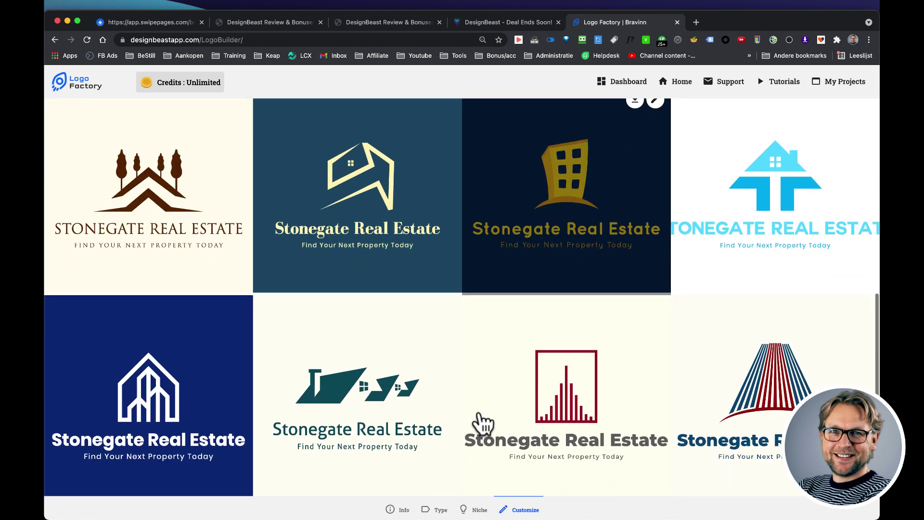
scroll(481, 422, "down", 4)
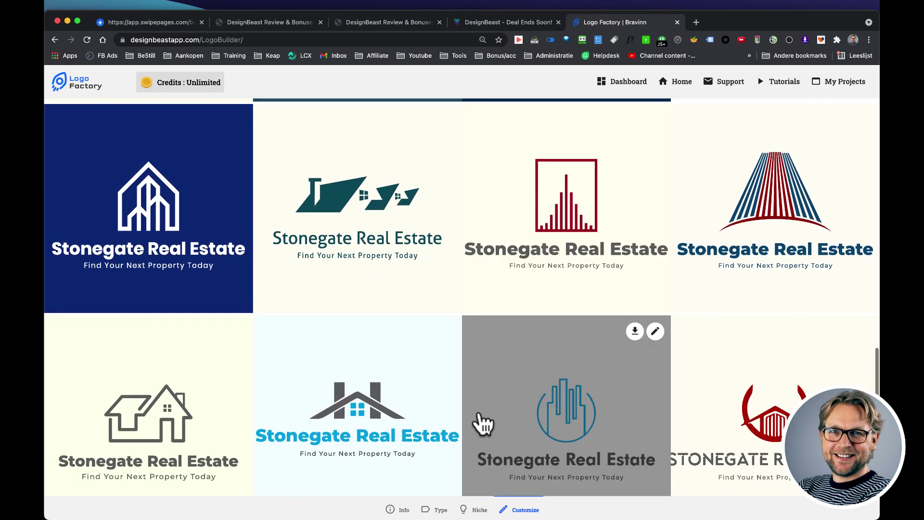
scroll(481, 422, "down", 3)
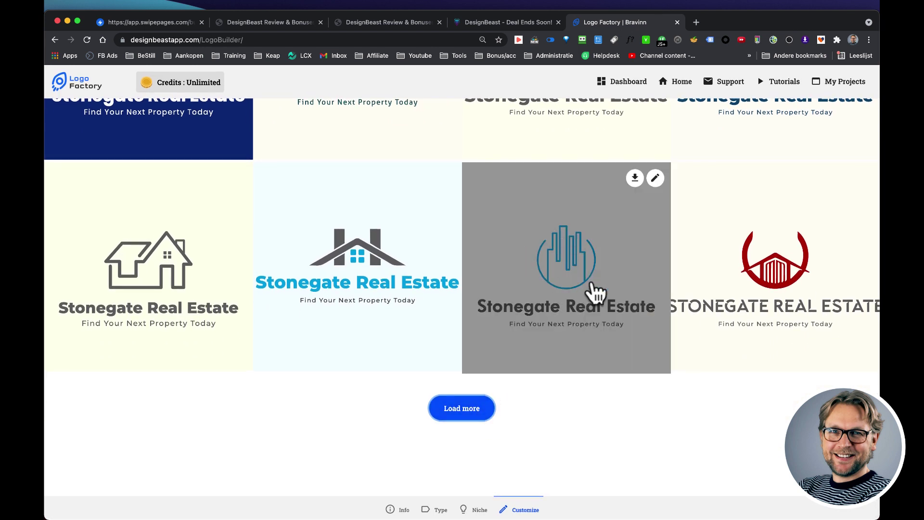
scroll(554, 365, "up", 3)
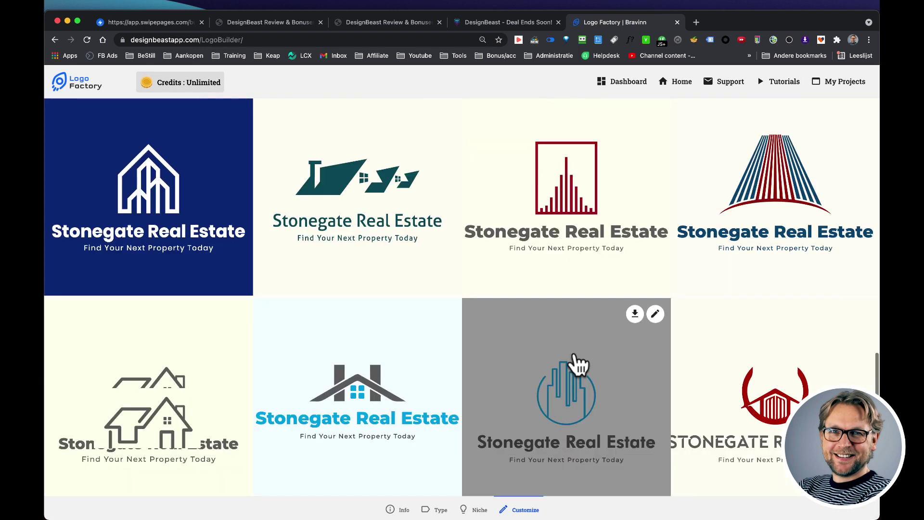
scroll(578, 364, "up", 2)
scroll(584, 284, "down", 5)
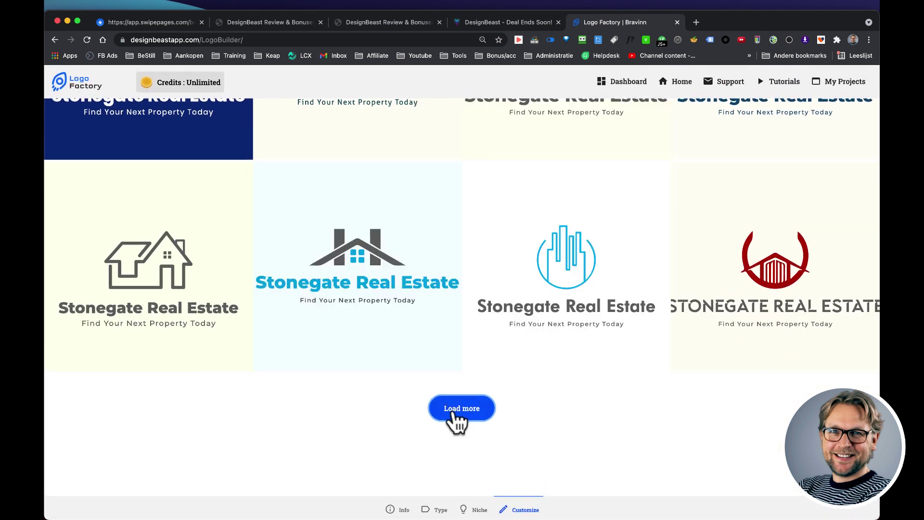
Step: Load three more batches of designs and browse back up through the results
left_click(458, 418)
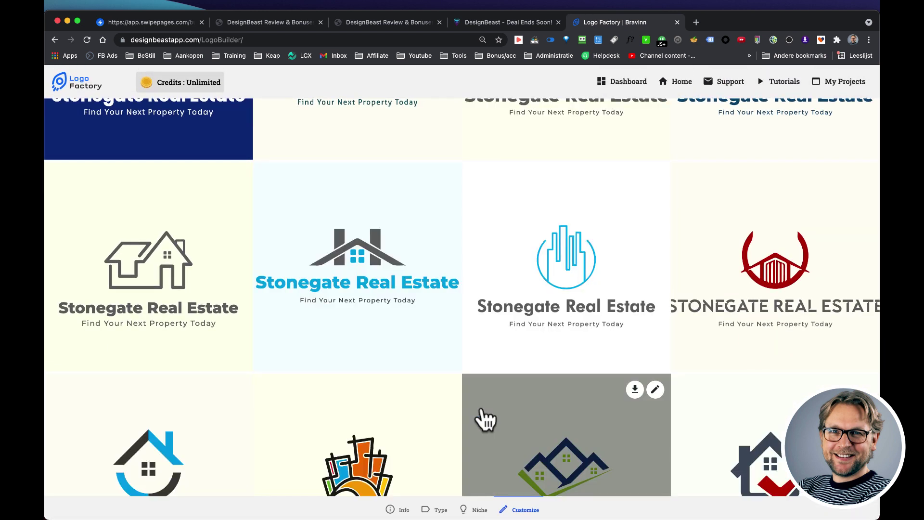
scroll(483, 418, "down", 8)
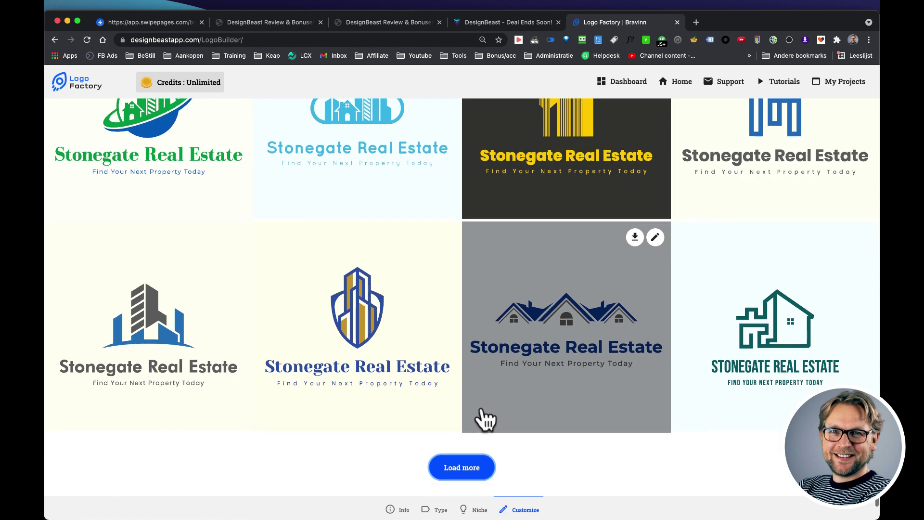
scroll(483, 419, "down", 1)
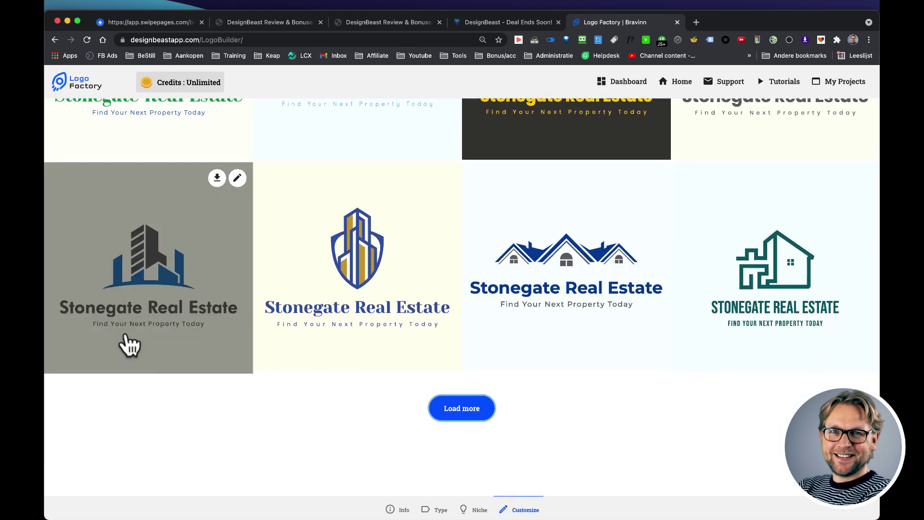
left_click(475, 405)
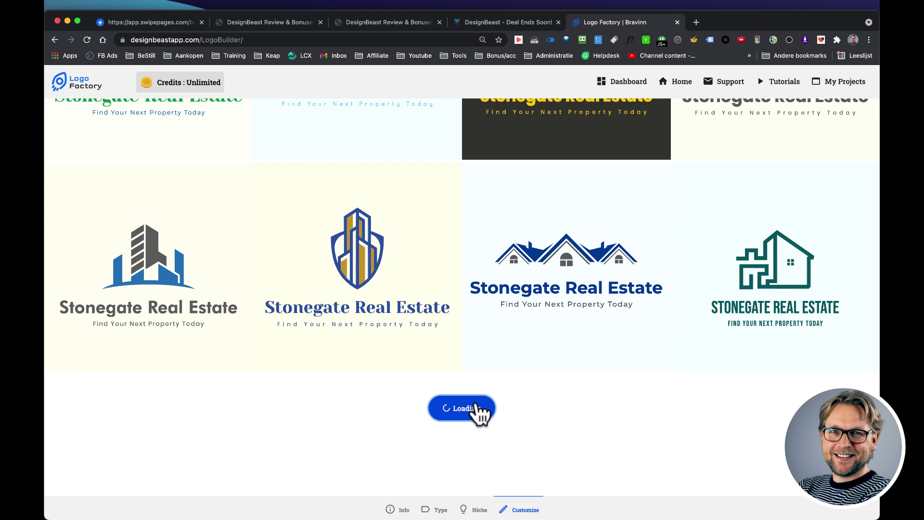
scroll(478, 413, "down", 5)
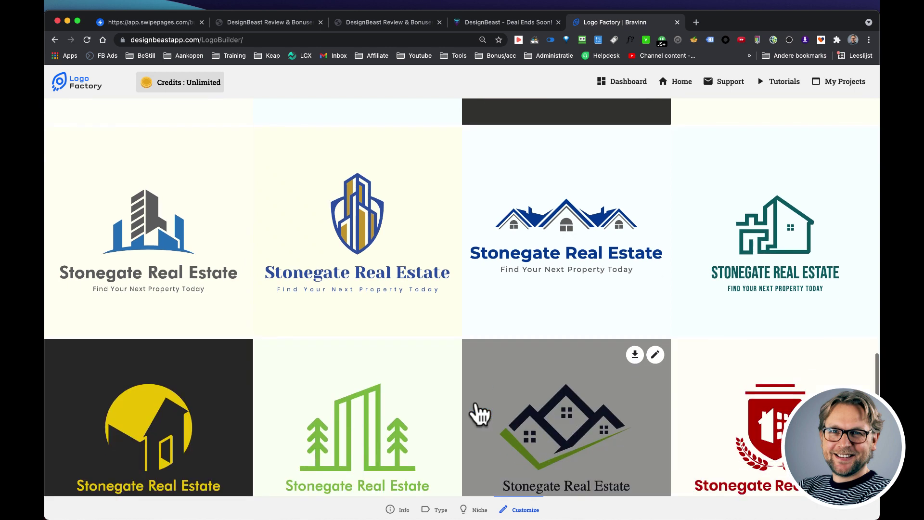
scroll(479, 413, "down", 4)
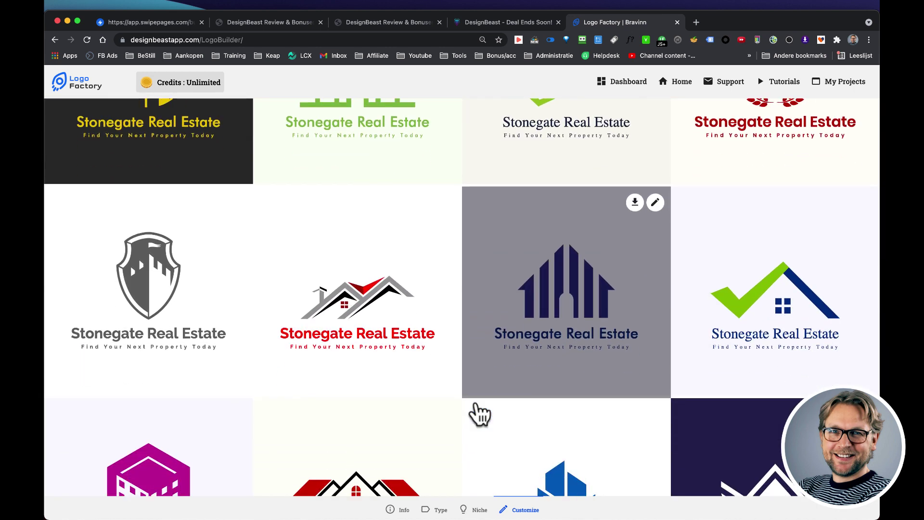
scroll(479, 413, "down", 3)
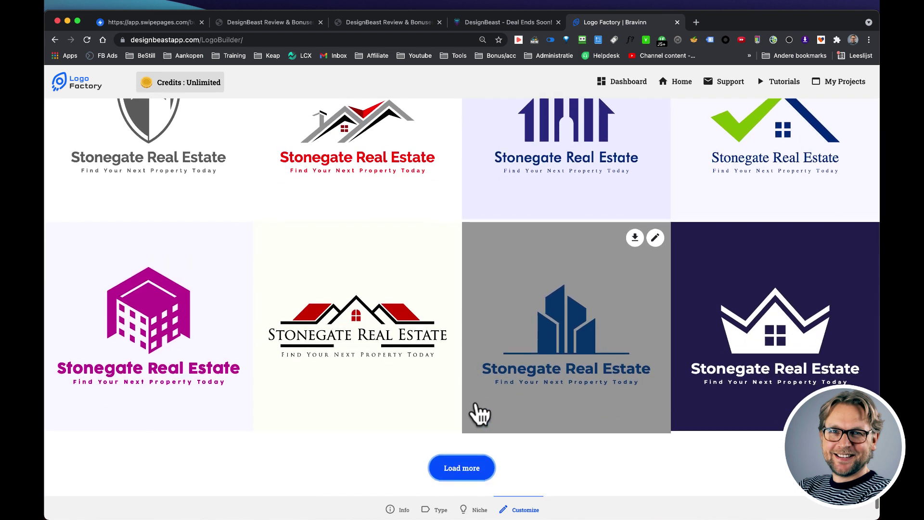
left_click(477, 407)
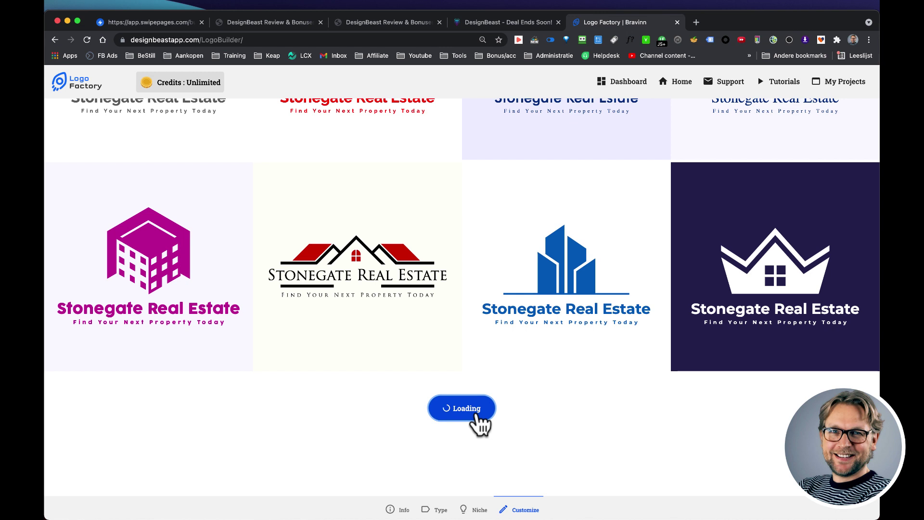
mouse_move(417, 226)
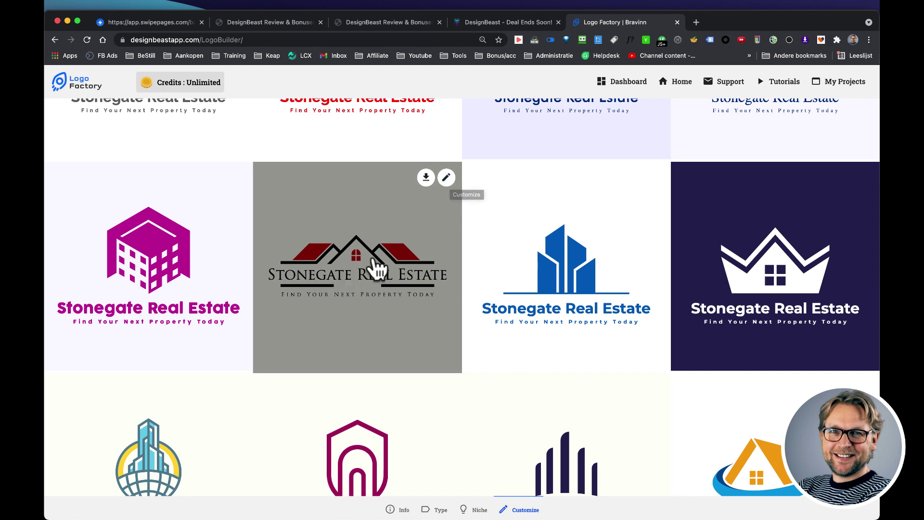
scroll(418, 215, "down", 10)
scroll(419, 217, "up", 15)
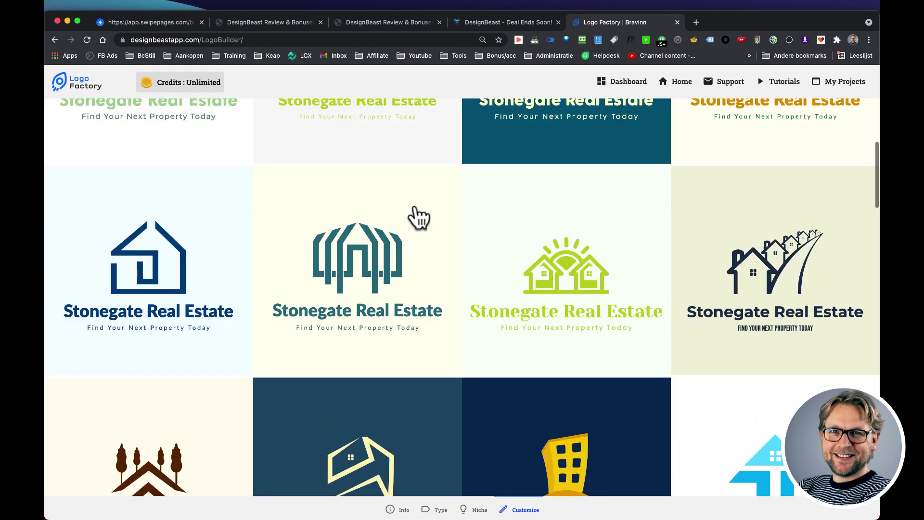
scroll(418, 218, "up", 2)
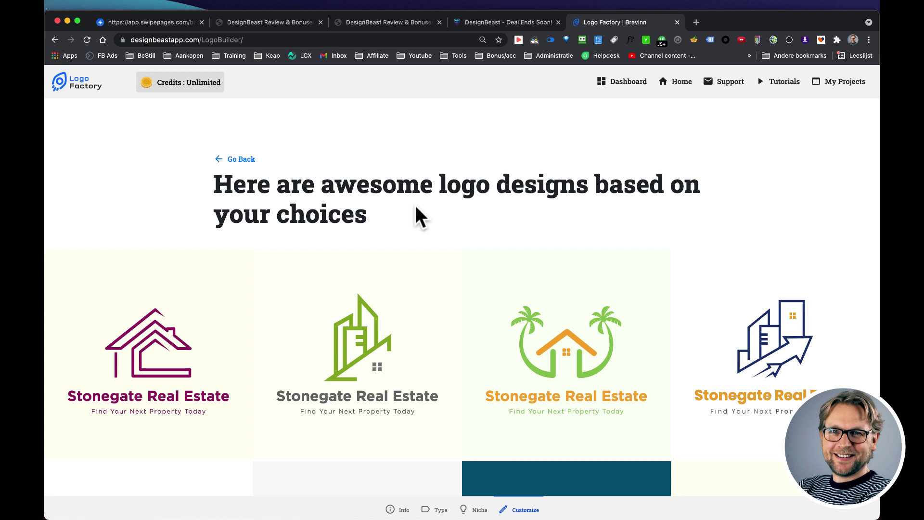
Step: Go back to the logo-type step and generate Initials-style logo designs
left_click(240, 160)
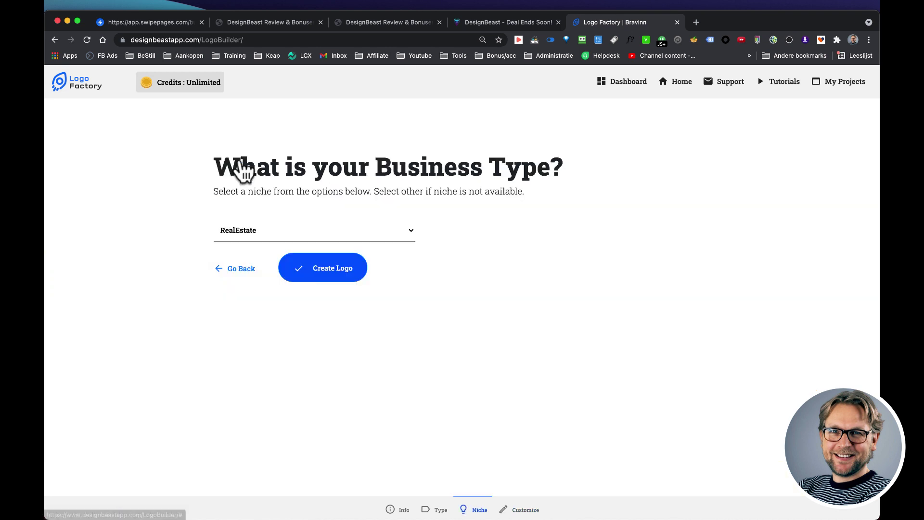
left_click(238, 268)
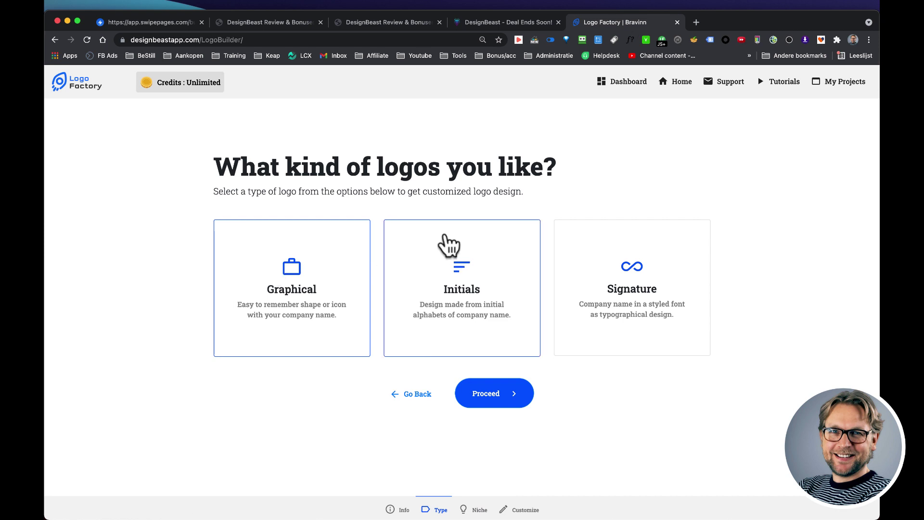
left_click(480, 281)
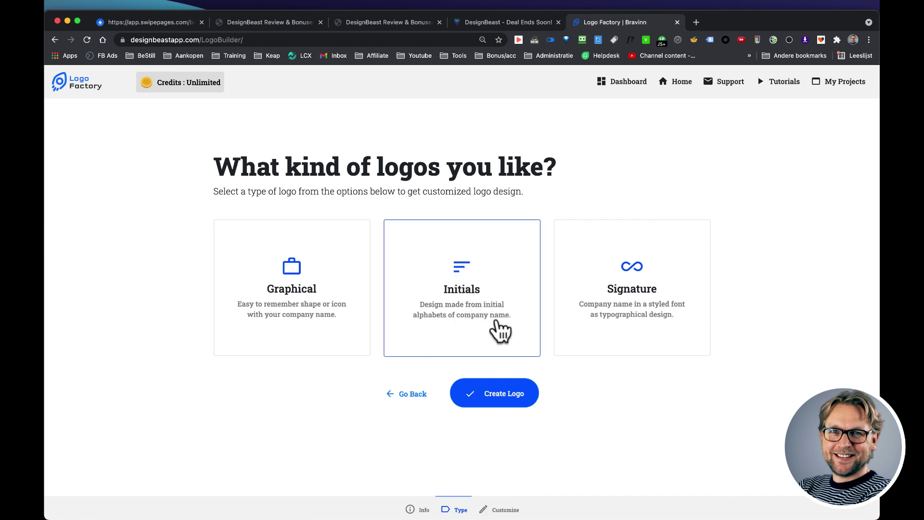
left_click(495, 392)
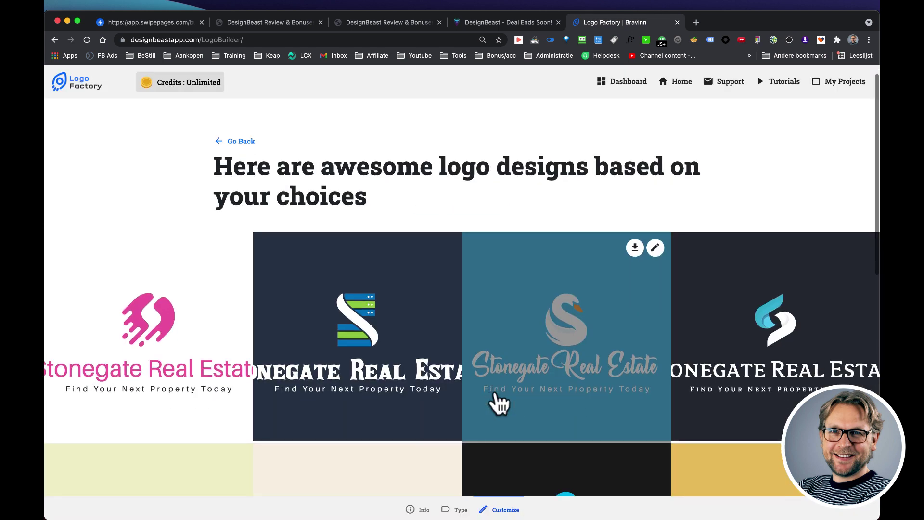
Step: Scroll the initials results and load another batch of mostly S-shaped designs
scroll(497, 403, "down", 3)
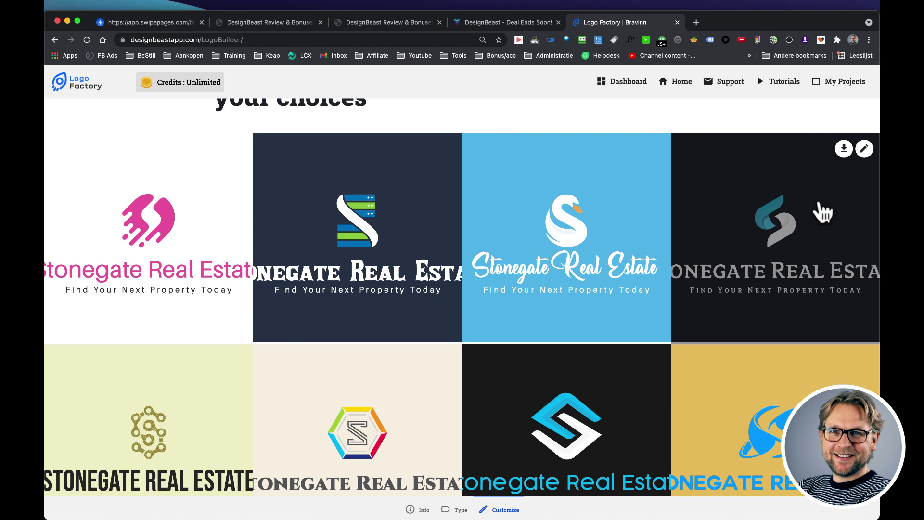
scroll(798, 241, "down", 6)
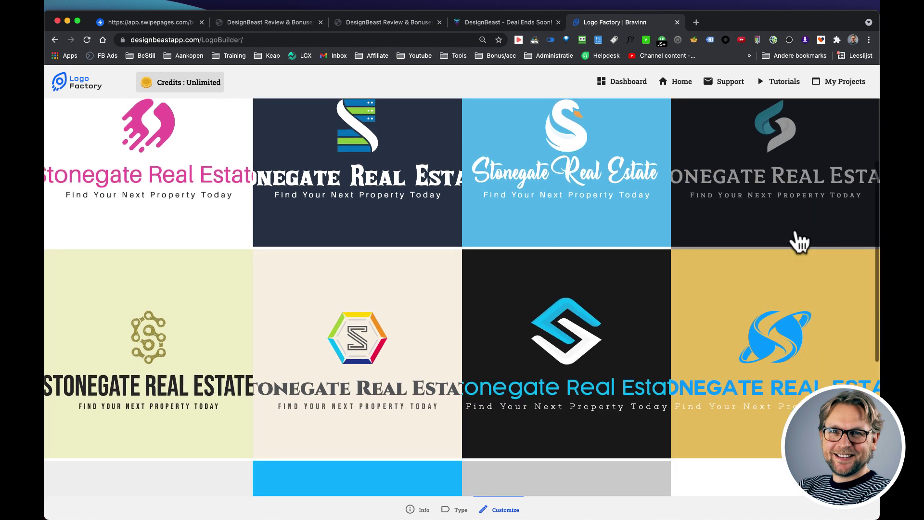
scroll(798, 241, "down", 4)
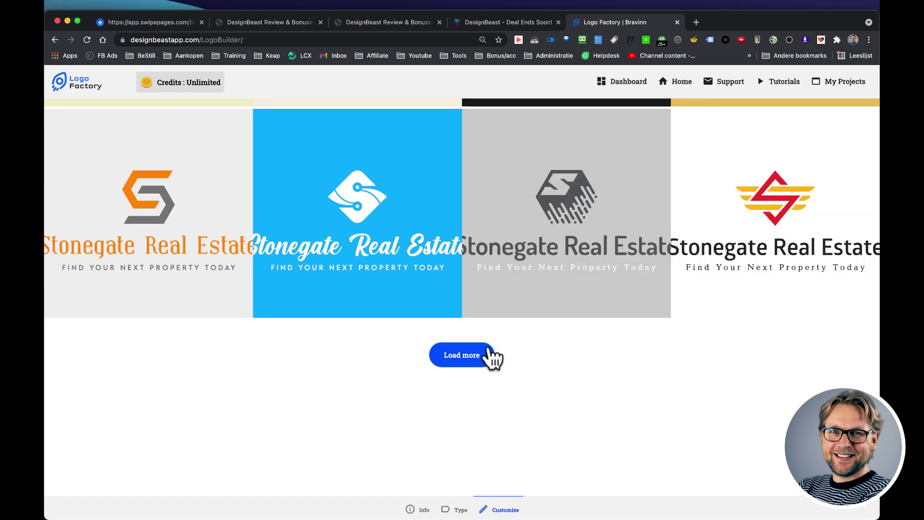
left_click(477, 358)
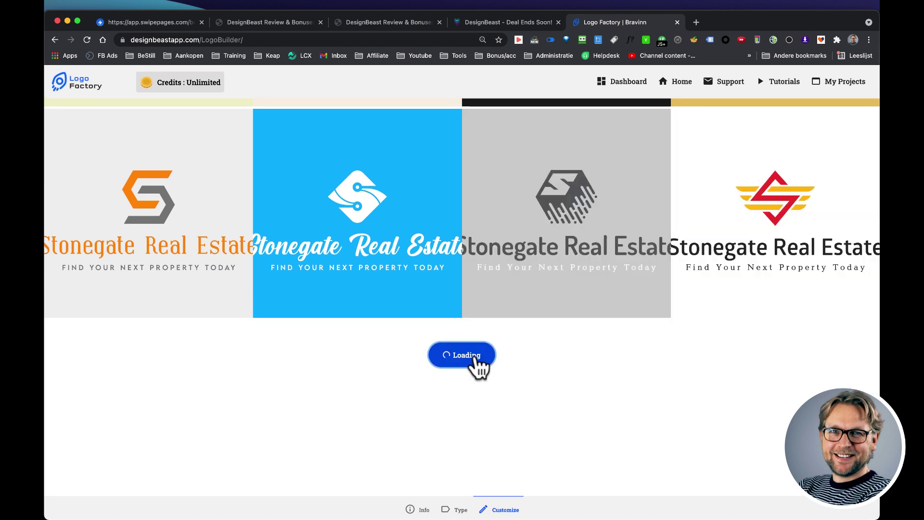
scroll(476, 367, "down", 5)
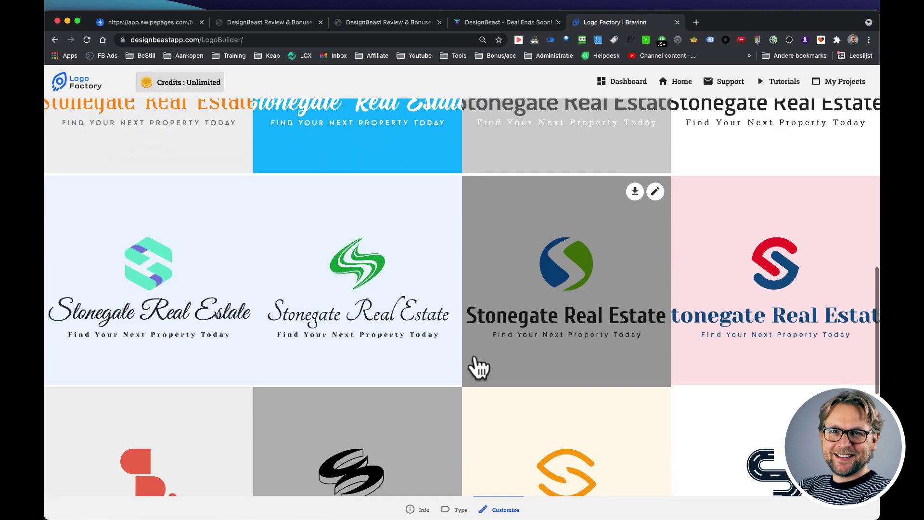
scroll(478, 368, "down", 4)
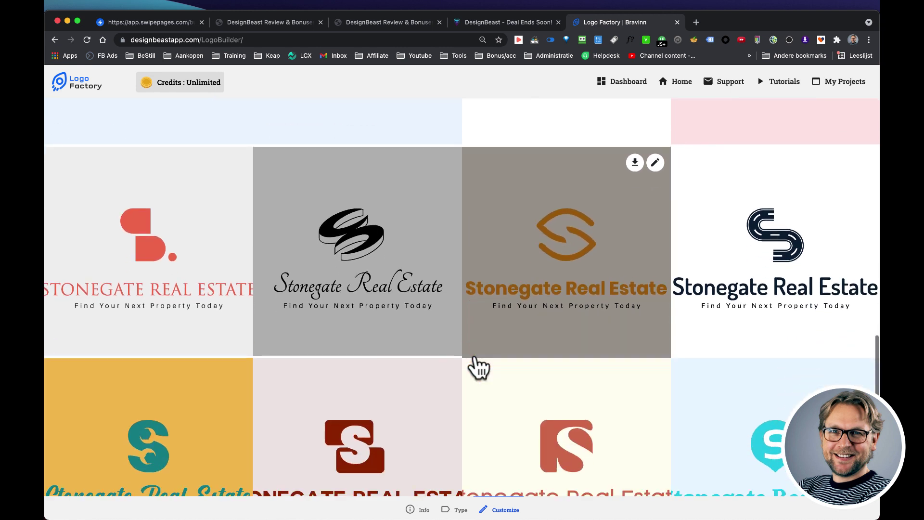
scroll(479, 368, "down", 8)
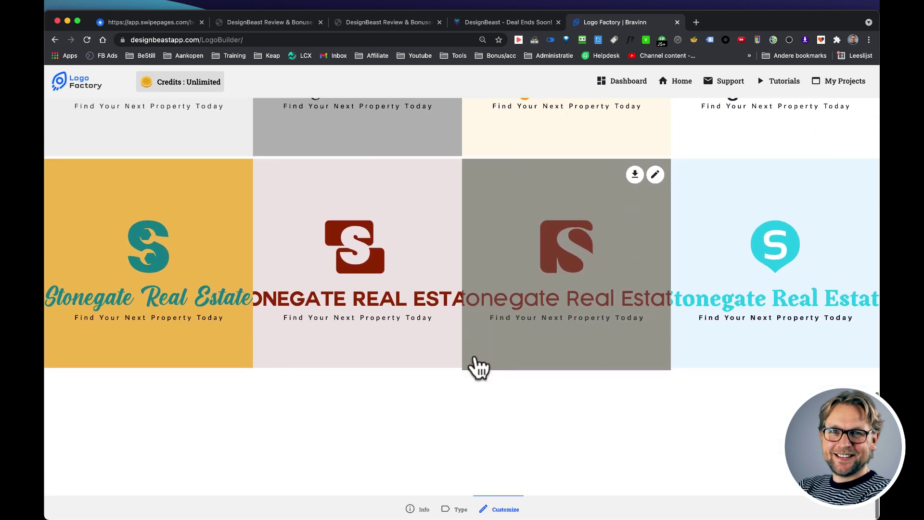
scroll(479, 368, "up", 10)
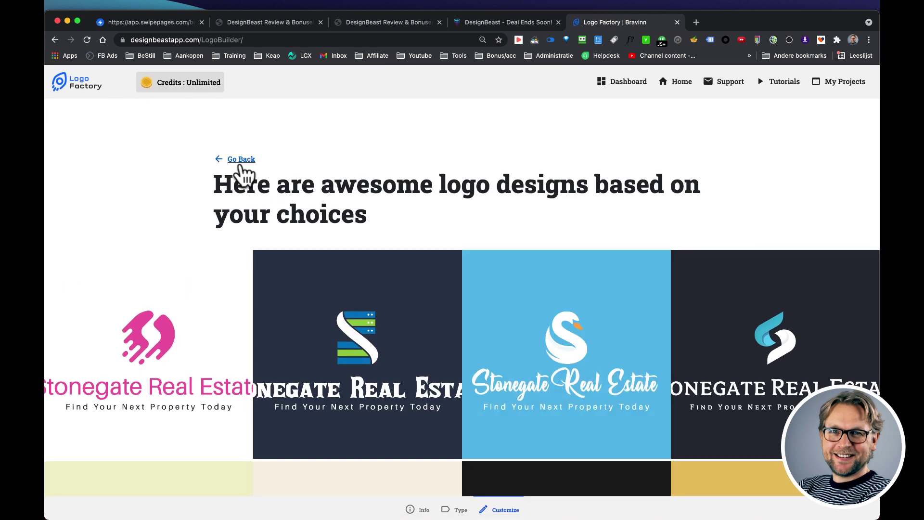
Step: Go back and generate Signature-style Stonegate Real Estate logo designs
left_click(241, 163)
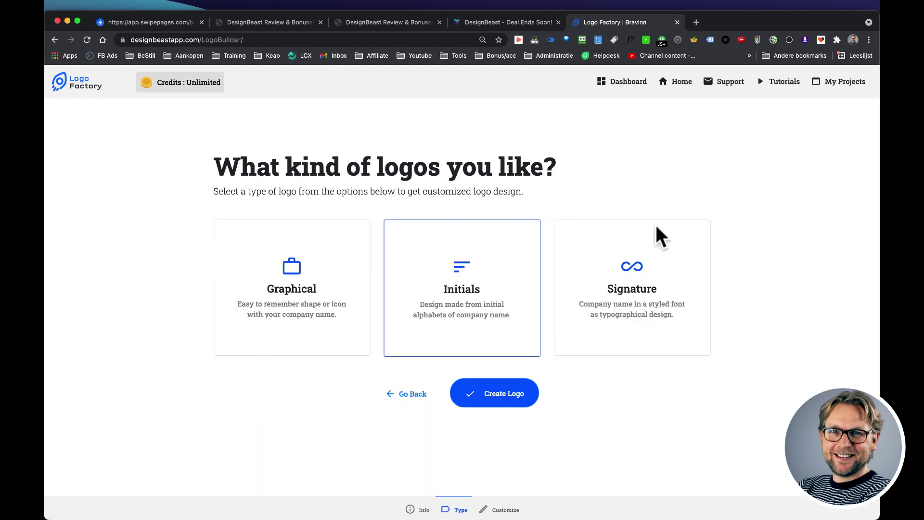
left_click(638, 306)
left_click(514, 398)
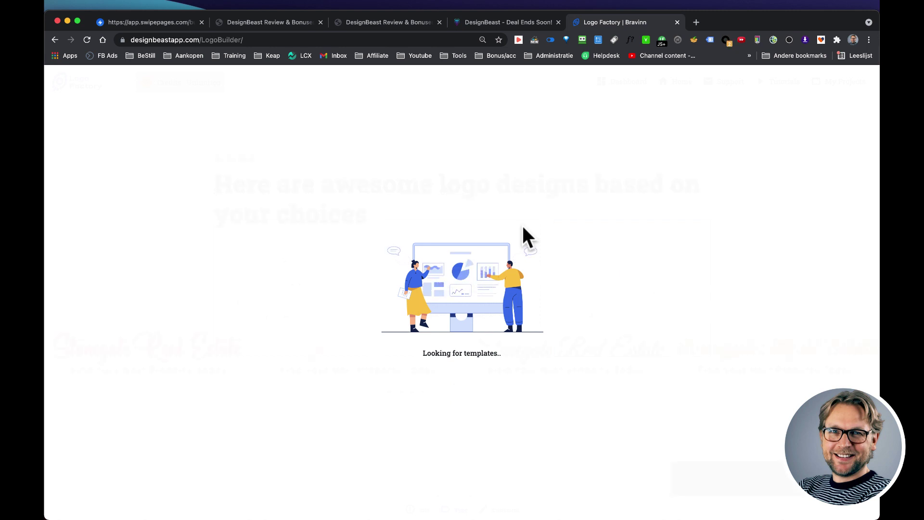
Step: Browse the signature results and open the navy script logo in the editor
scroll(523, 228, "down", 3)
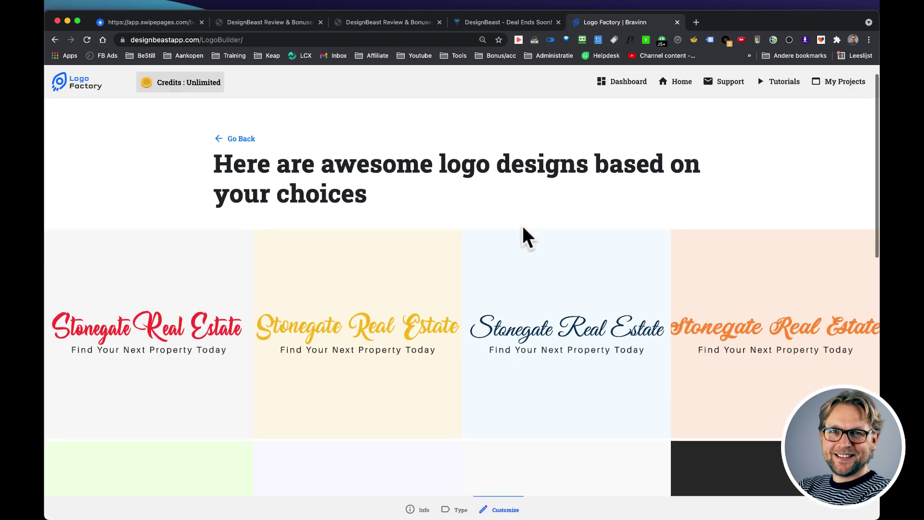
scroll(523, 228, "down", 3)
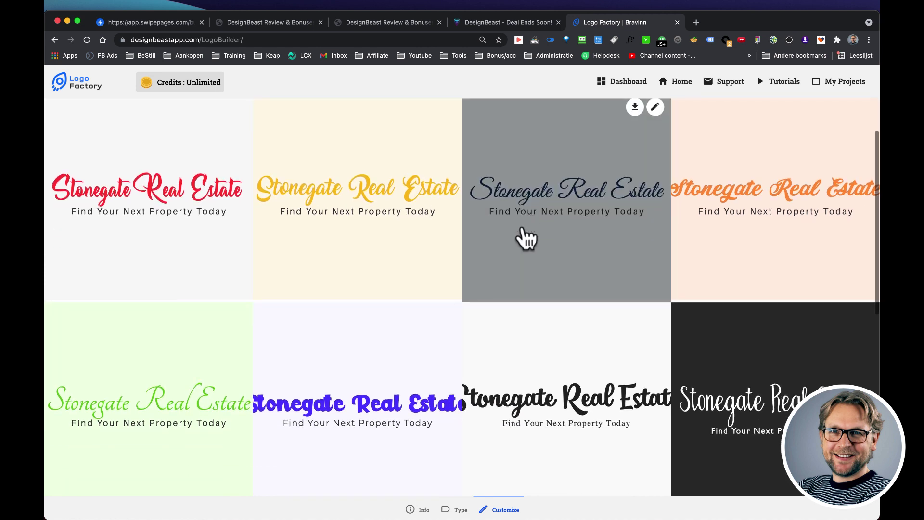
scroll(523, 228, "down", 5)
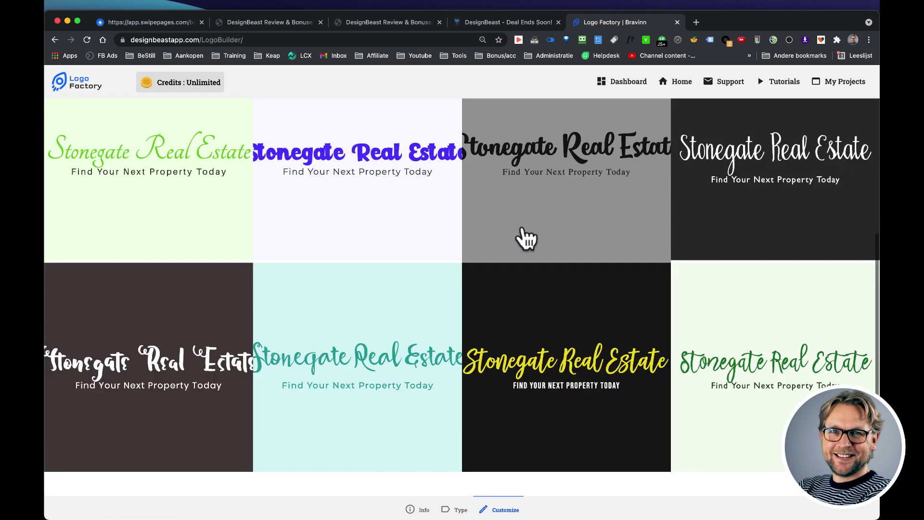
scroll(527, 238, "up", 8)
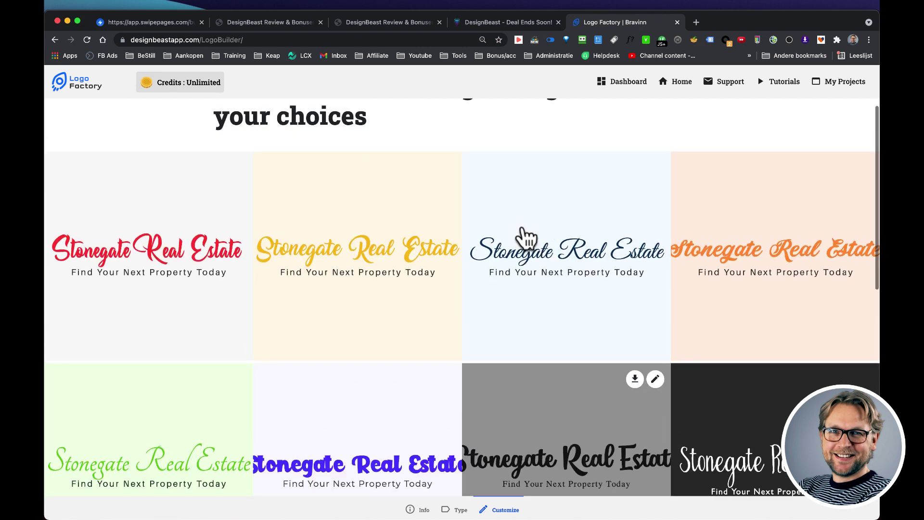
left_click(655, 176)
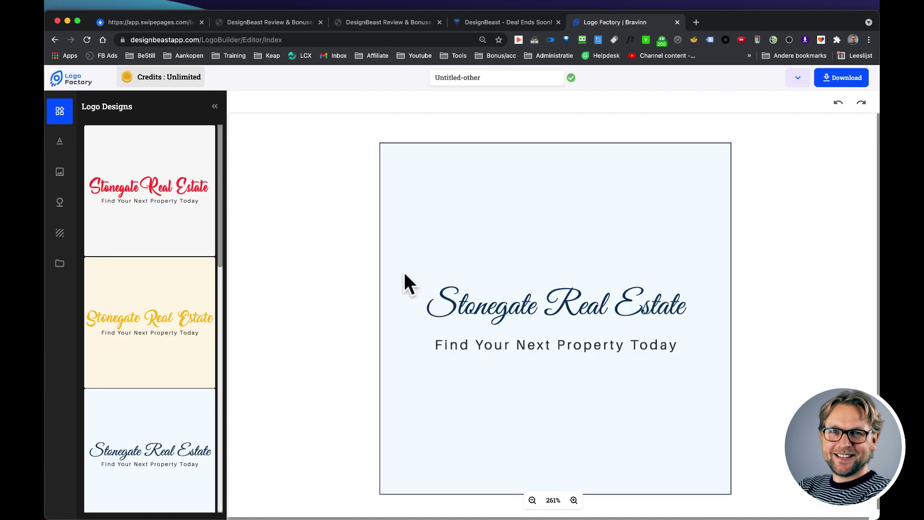
Step: Set the Stonegate Real Estate title font colour to bright purple #A407DC
left_click(488, 310)
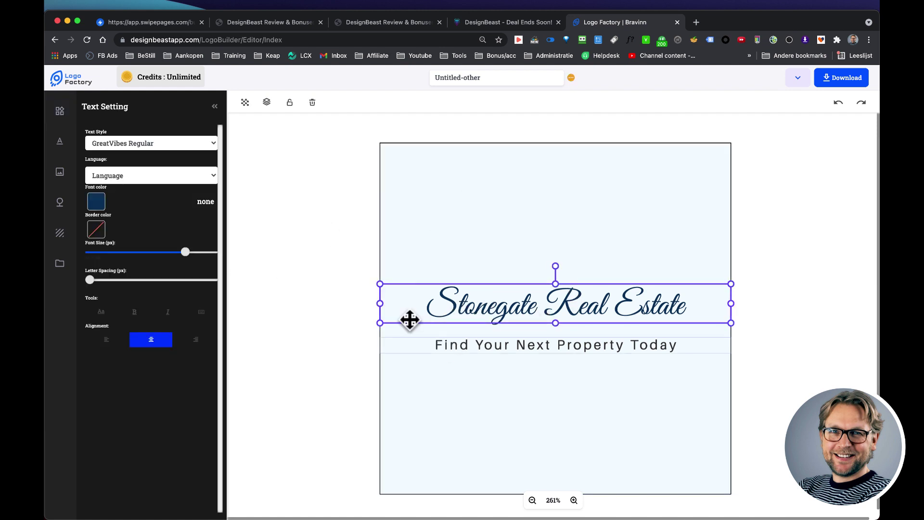
left_click(95, 202)
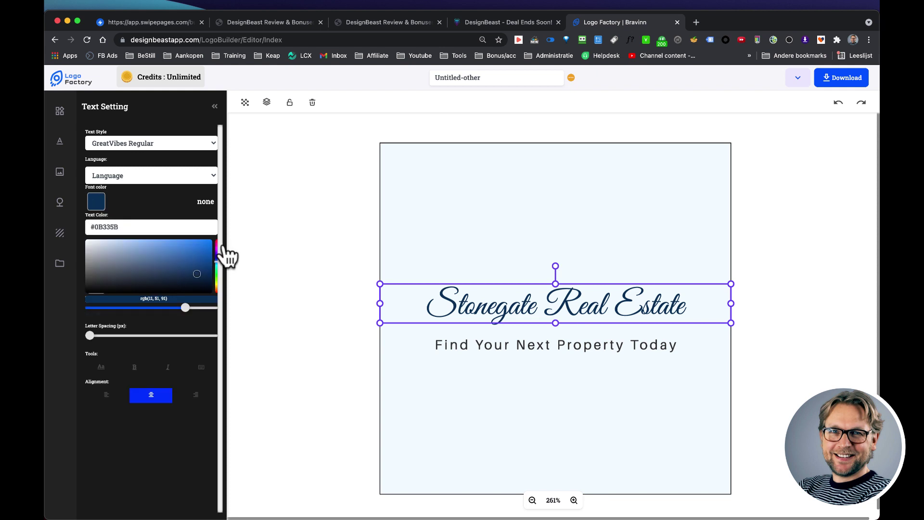
left_click_drag(218, 268, 216, 251)
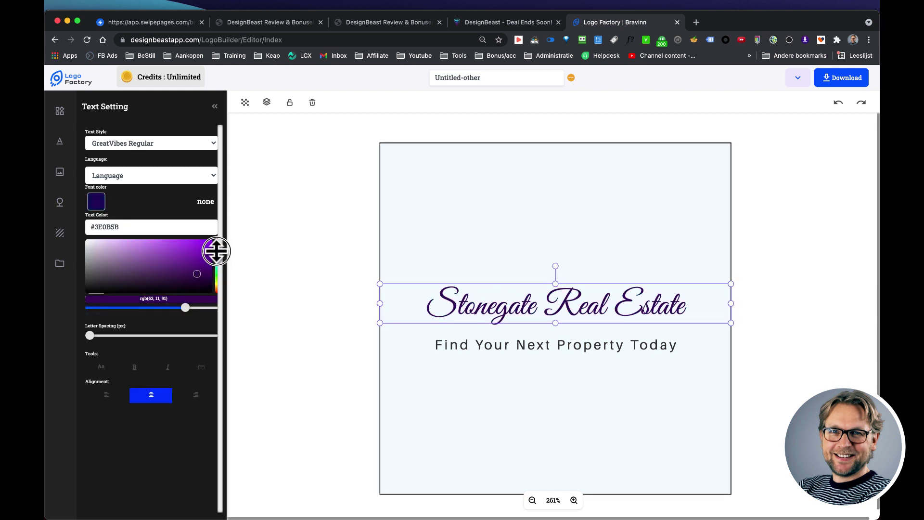
left_click(208, 246)
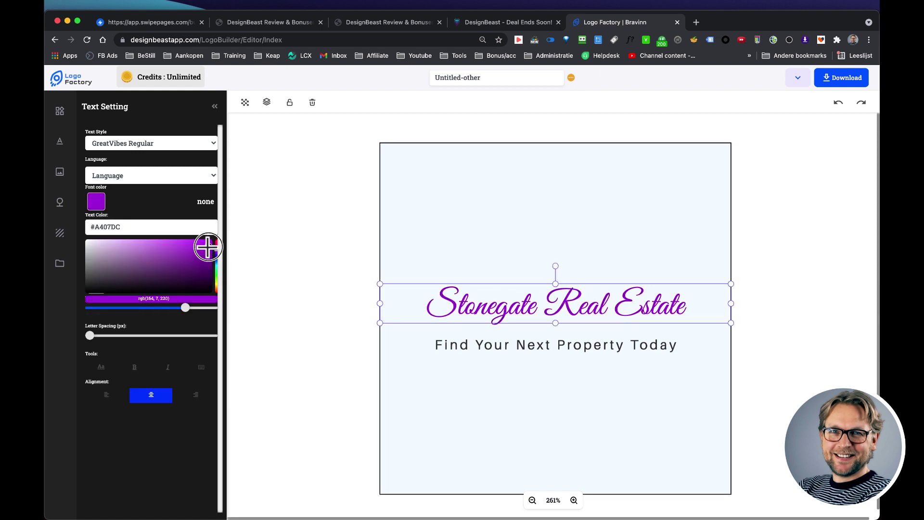
Step: Make the Find Your Next Property Today tagline dark red, then deselect everything
left_click(547, 343)
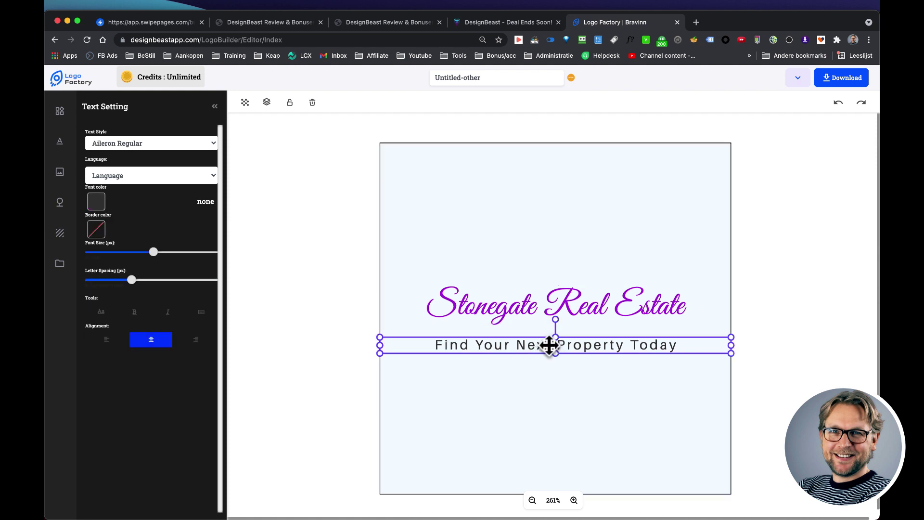
left_click(97, 202)
left_click_drag(192, 254, 215, 241)
left_click(398, 223)
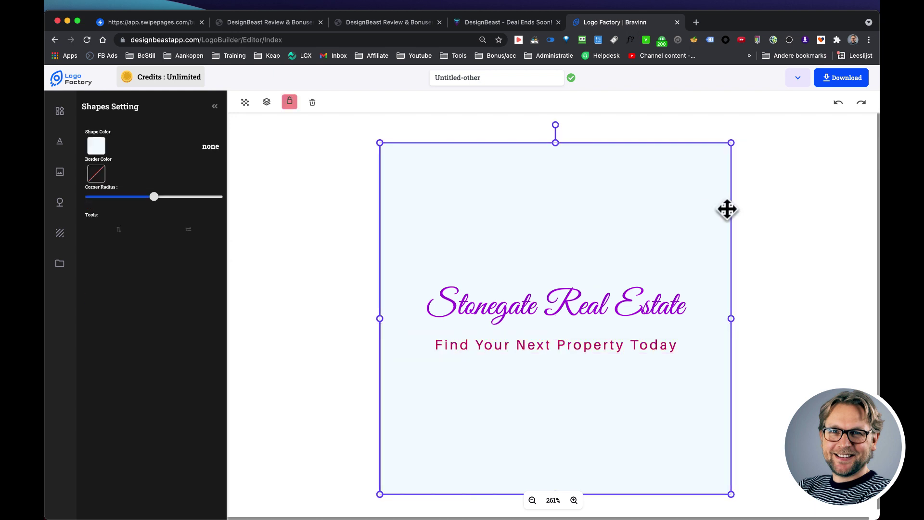
left_click(854, 190)
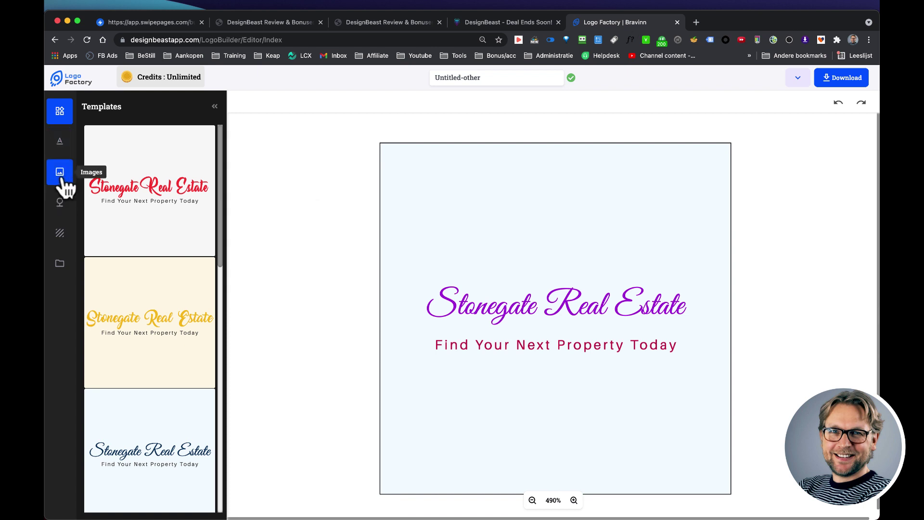
Step: Dismiss the Linguix popup and download the logo as PNG, saving Untitled-other.png
left_click(59, 201)
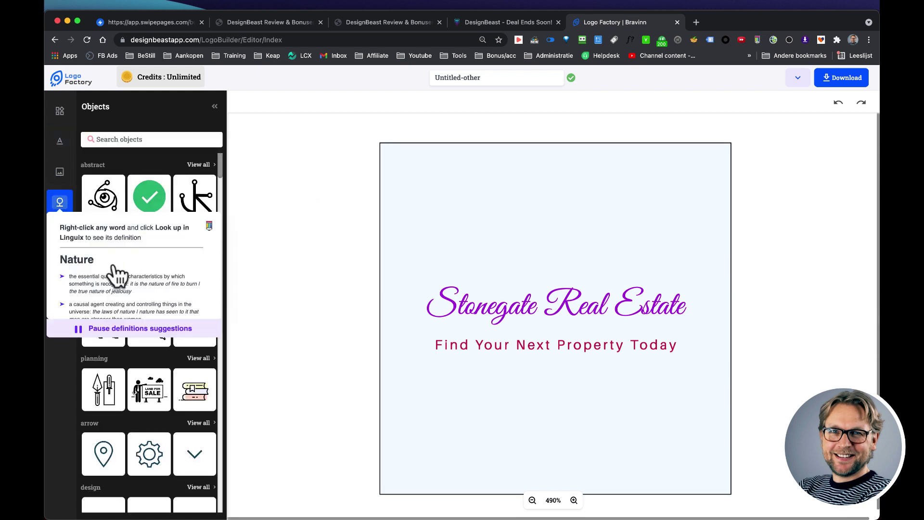
left_click(165, 329)
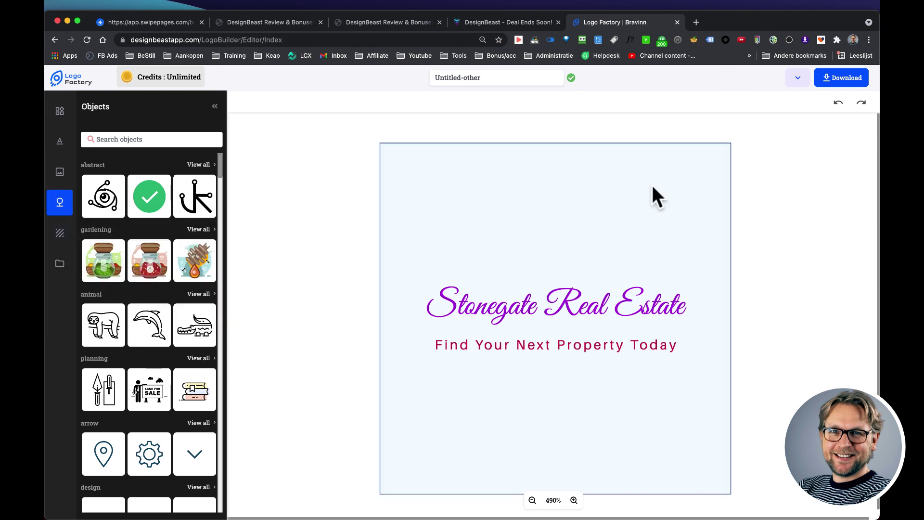
left_click(839, 79)
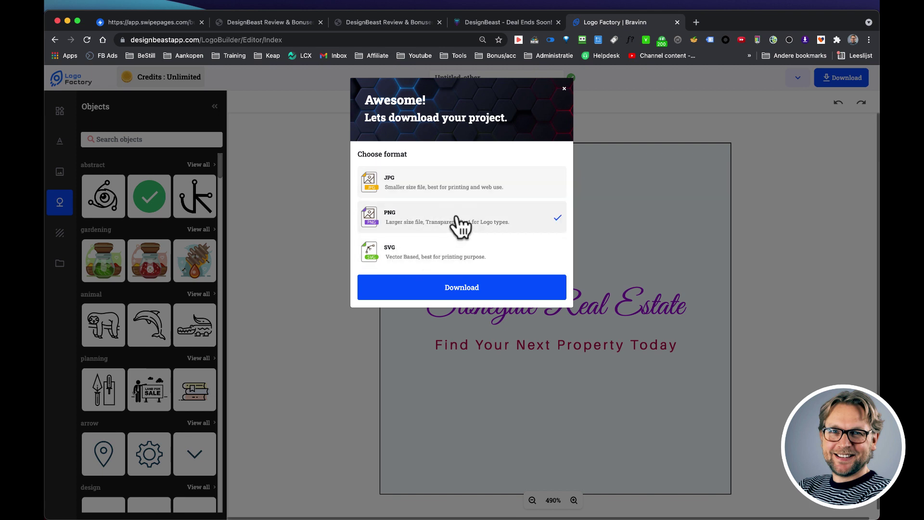
left_click(457, 289)
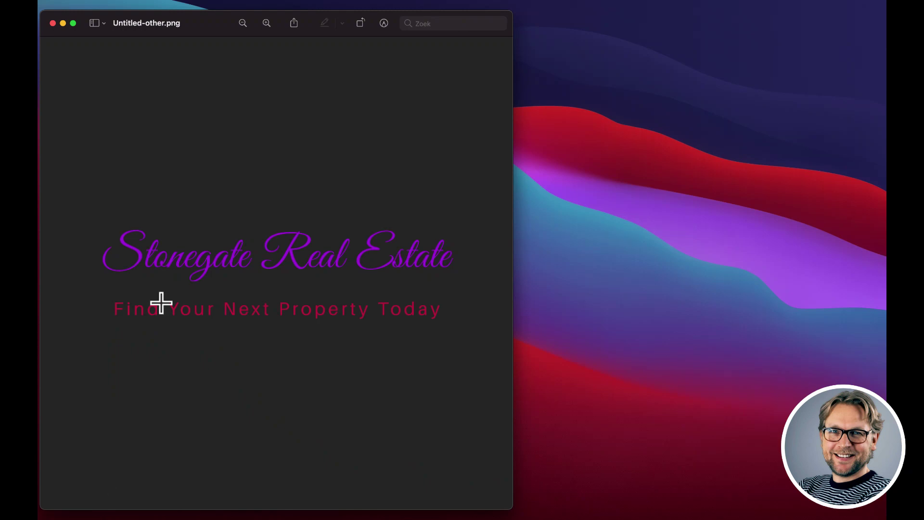
Step: Centre the Preview window and open Pas grootte aan... to show 4499 × 4499 pixels
left_click_drag(330, 34, 505, 31)
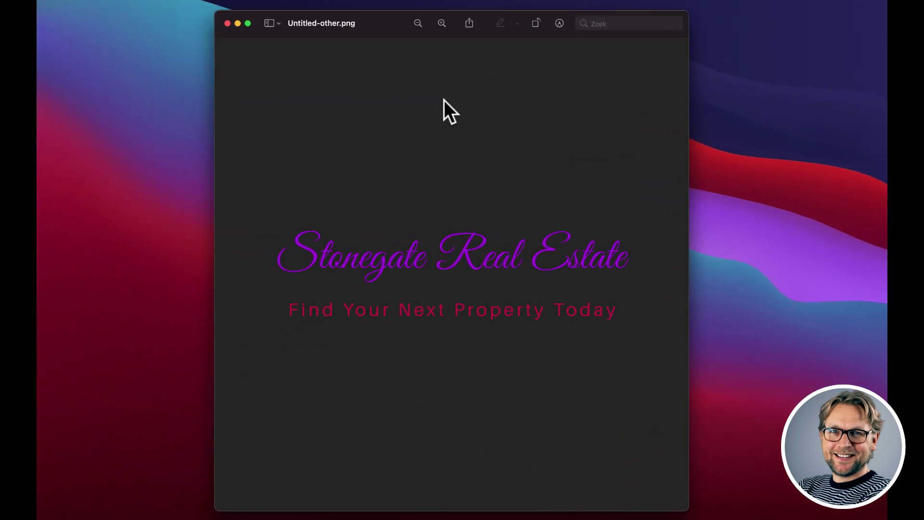
left_click(252, 1)
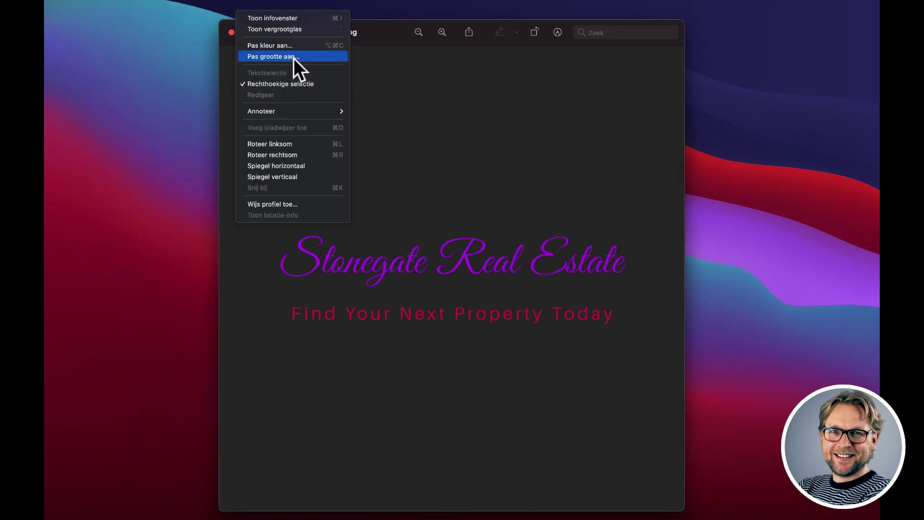
left_click(294, 59)
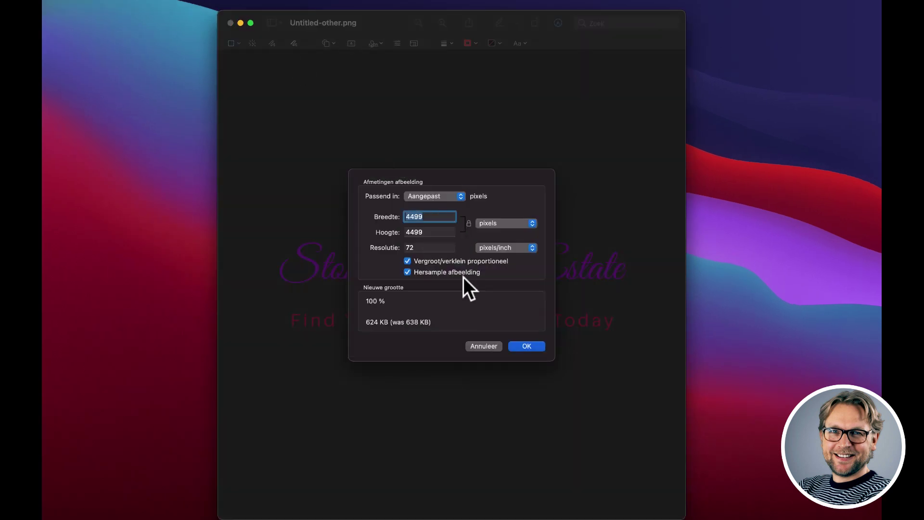
Step: Cancel the size dialog, reopen the download options, select SVG, then close without downloading
left_click(483, 346)
key("super+Tab")
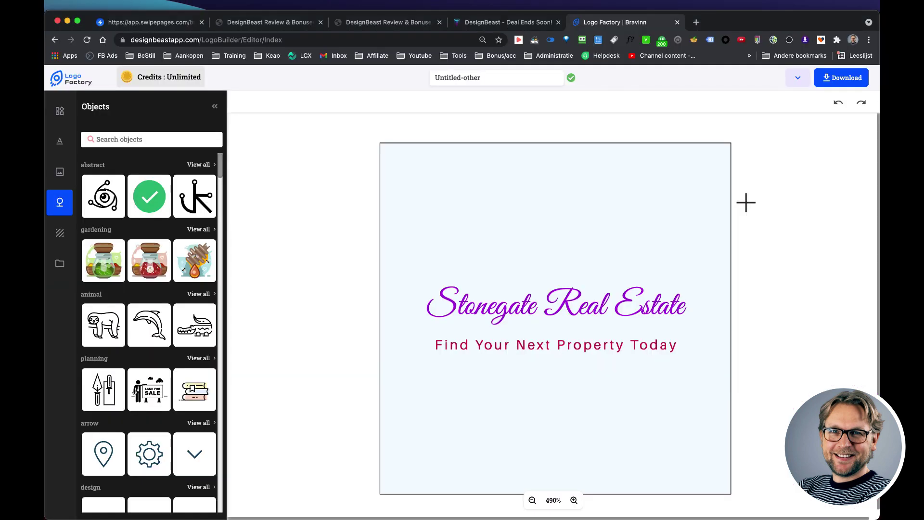
left_click(837, 82)
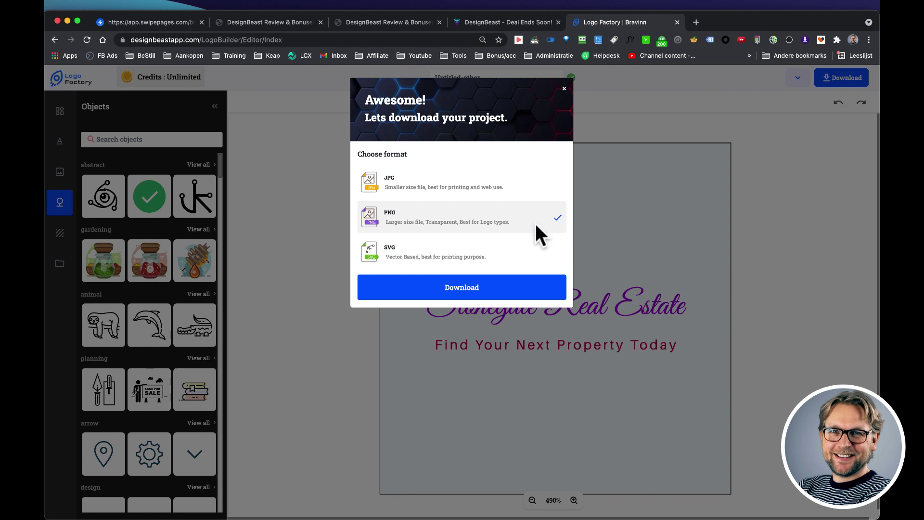
left_click(473, 257)
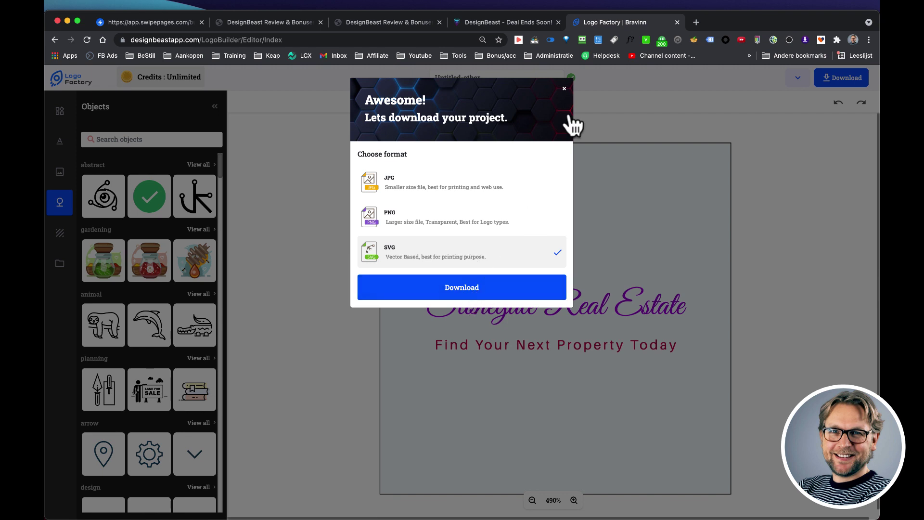
left_click(563, 89)
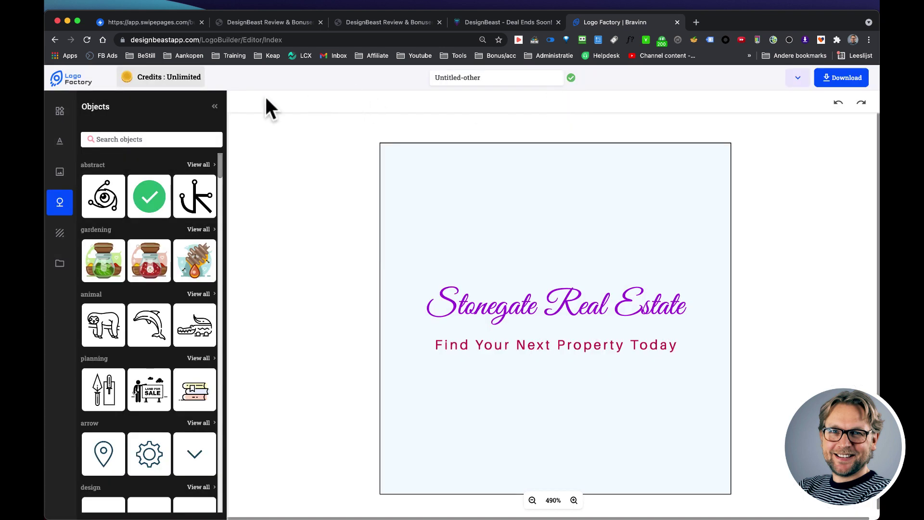
Step: Leave the editor for the LogoFactory App start page, confirming with OK
left_click(798, 81)
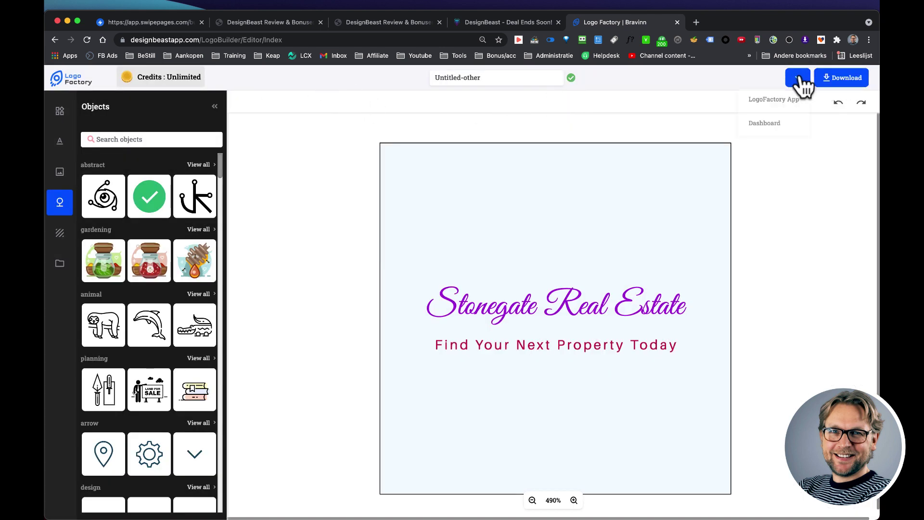
left_click(774, 100)
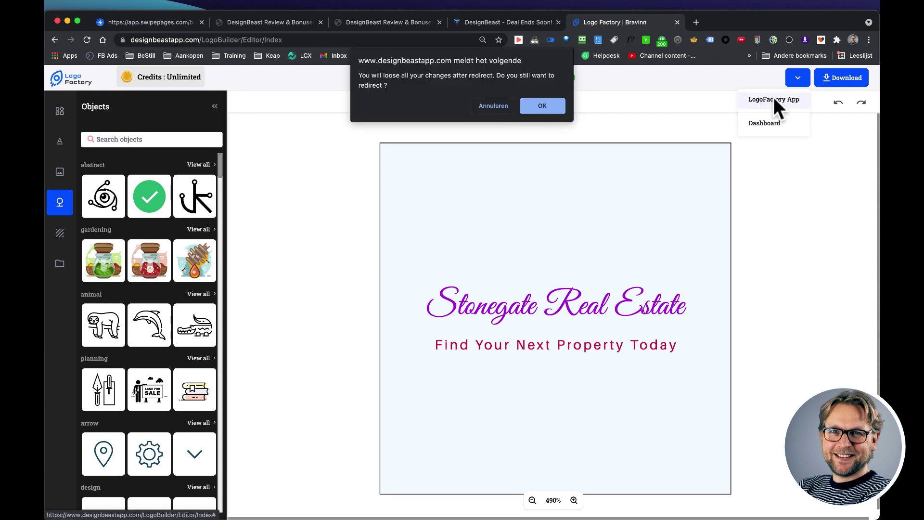
left_click(546, 106)
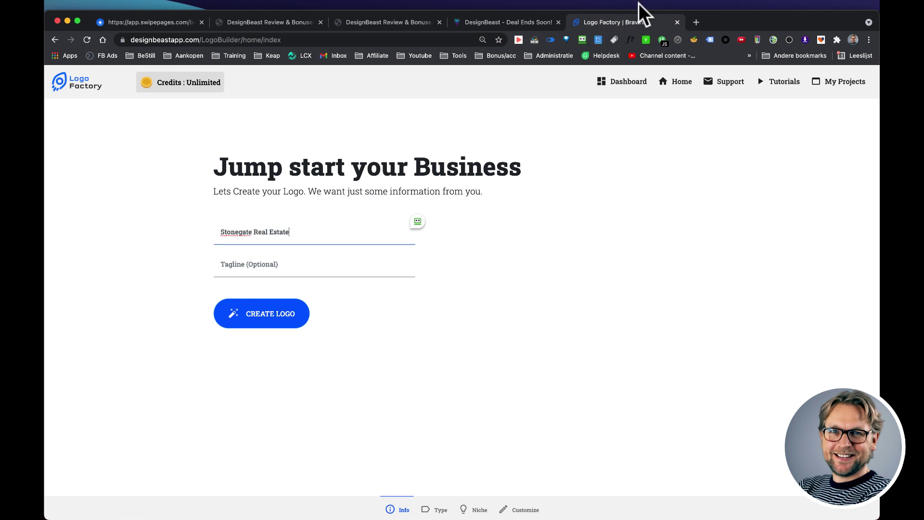
Step: Paste the tagline and generate Graphical logos for the RealEstate niche
left_click(236, 261)
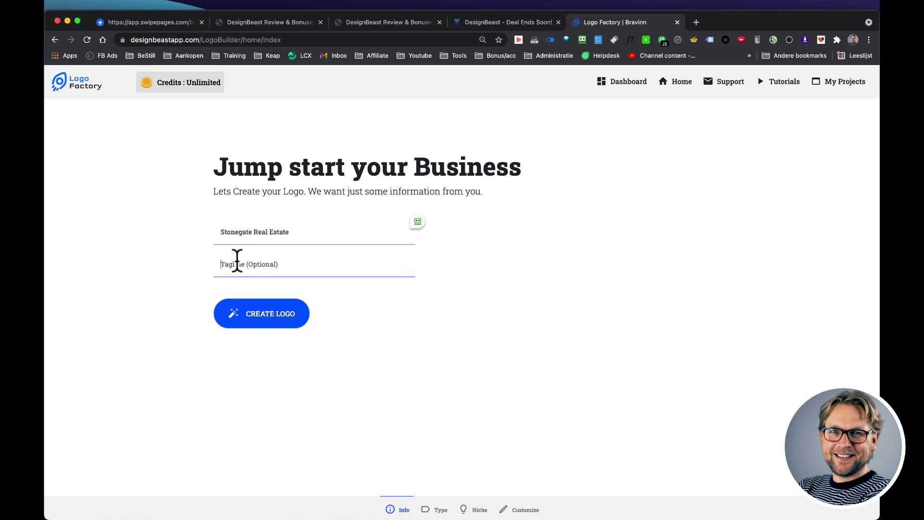
type("Find Your Next Dream Property Today")
left_click(242, 303)
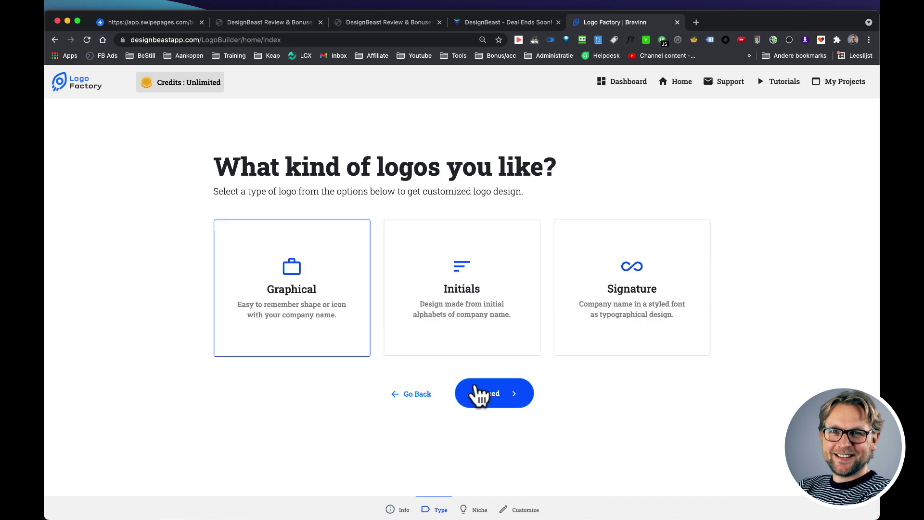
left_click(479, 396)
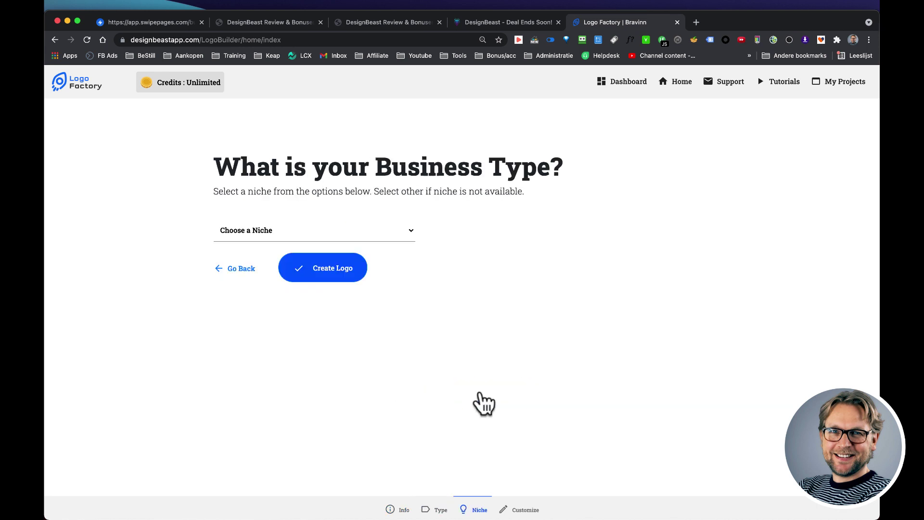
left_click(347, 234)
left_click(315, 241)
left_click(338, 267)
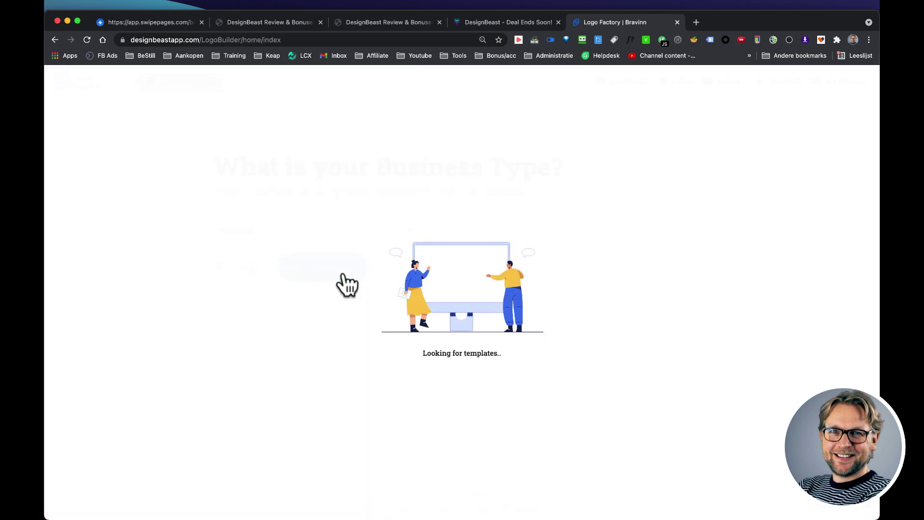
scroll(585, 292, "down", 10)
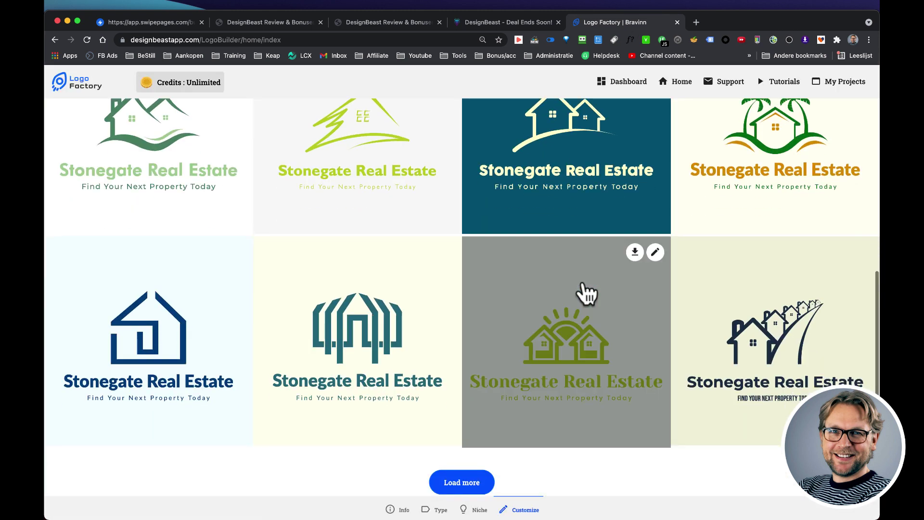
Step: Open the row-of-houses logo template for editing and select its house graphic
scroll(585, 293, "down", 2)
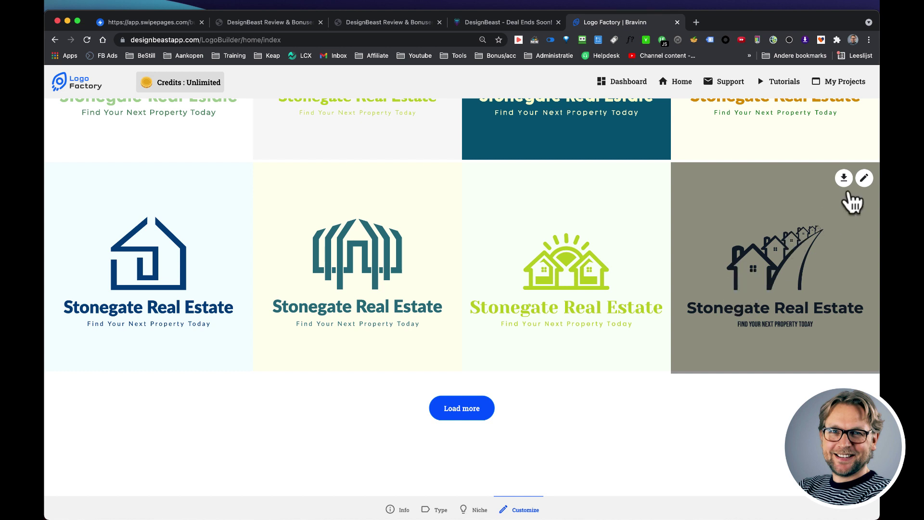
left_click(865, 179)
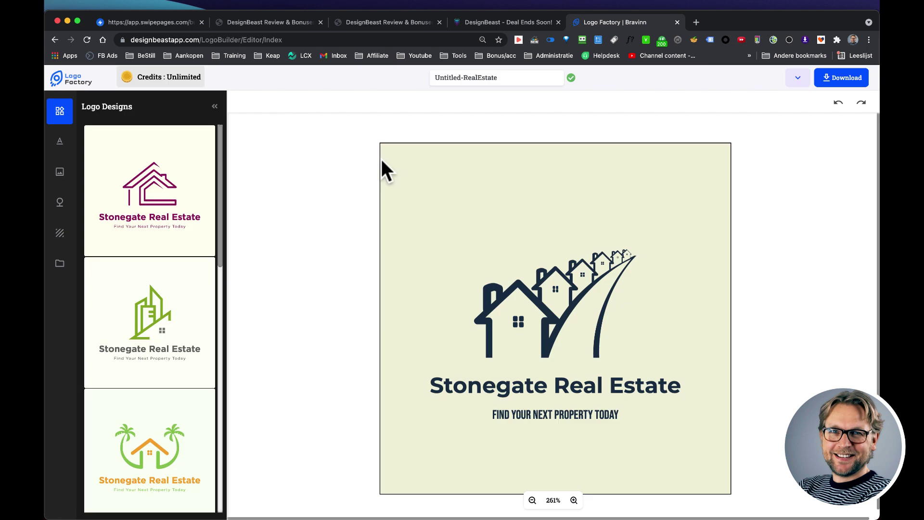
left_click(509, 300)
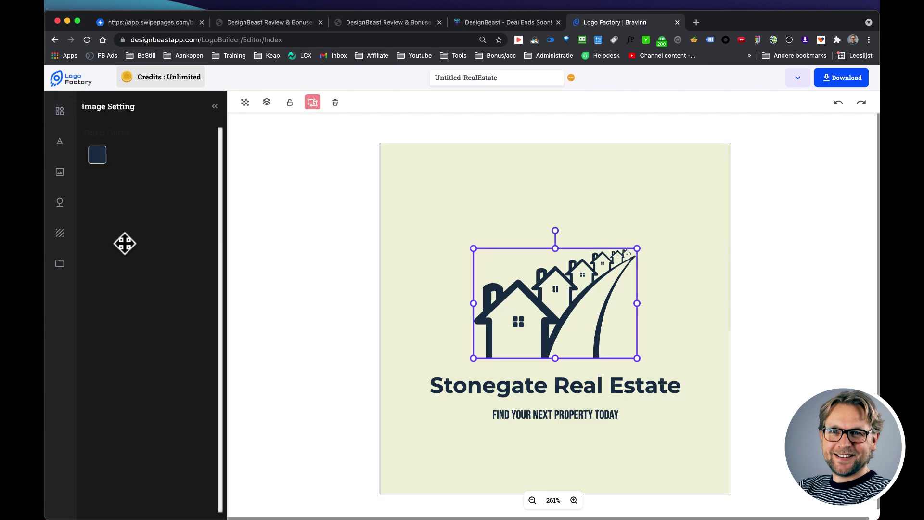
Step: Recolour the selected house graphic dark red, #901717
left_click(95, 157)
left_click(207, 216)
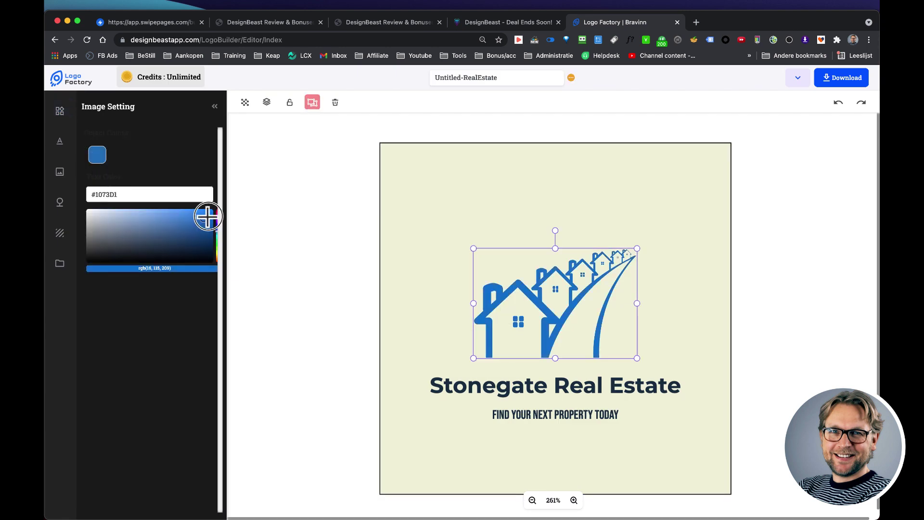
mouse_move(215, 217)
left_mouse_down()
mouse_move(215, 265)
mouse_move(193, 233)
left_mouse_up()
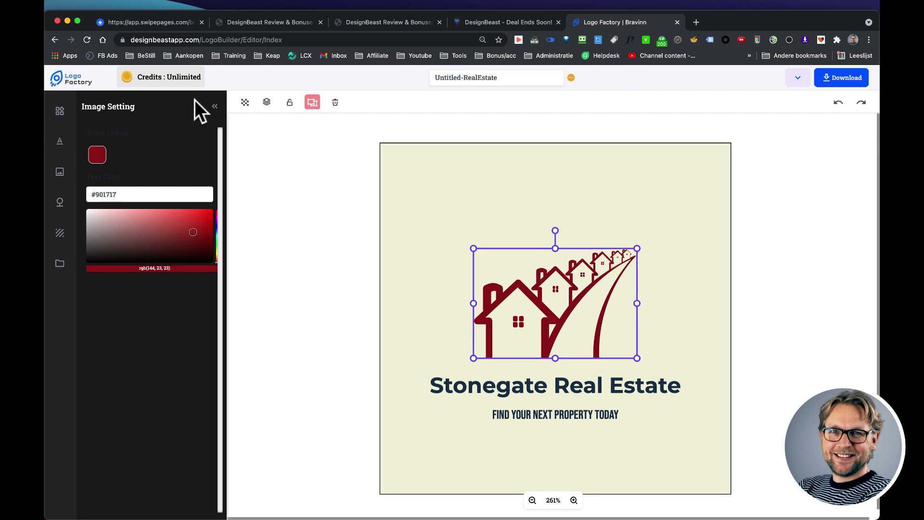
left_click(797, 79)
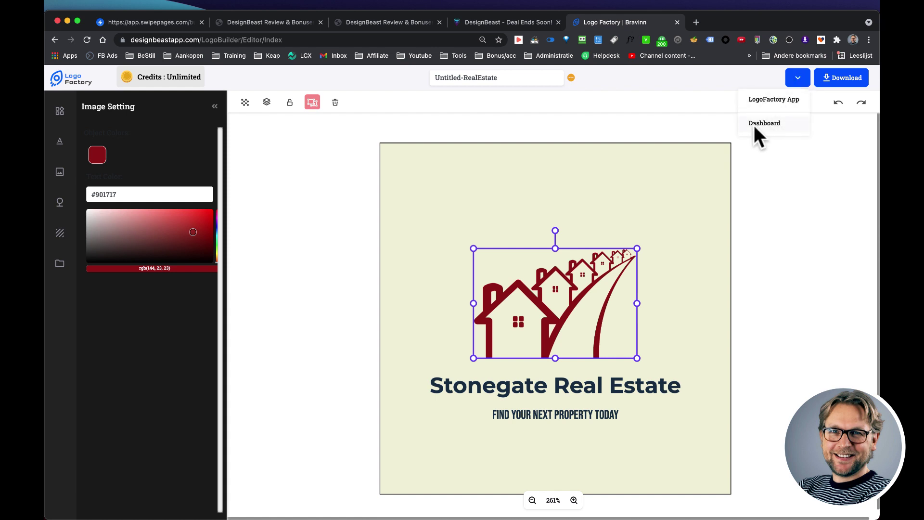
Step: Exit the editor to the Dashboard, then view the 'Deal Ends Soon' pricing tab
left_click(766, 129)
left_click(537, 104)
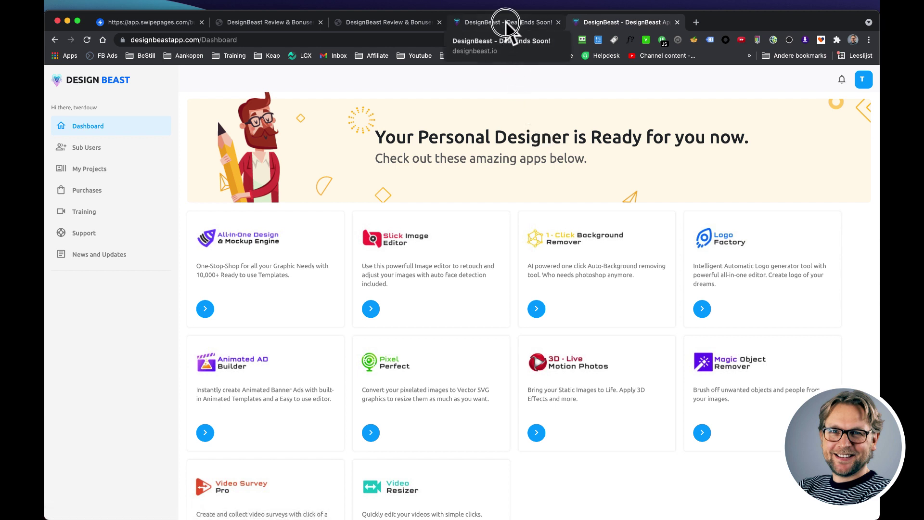
left_click(506, 23)
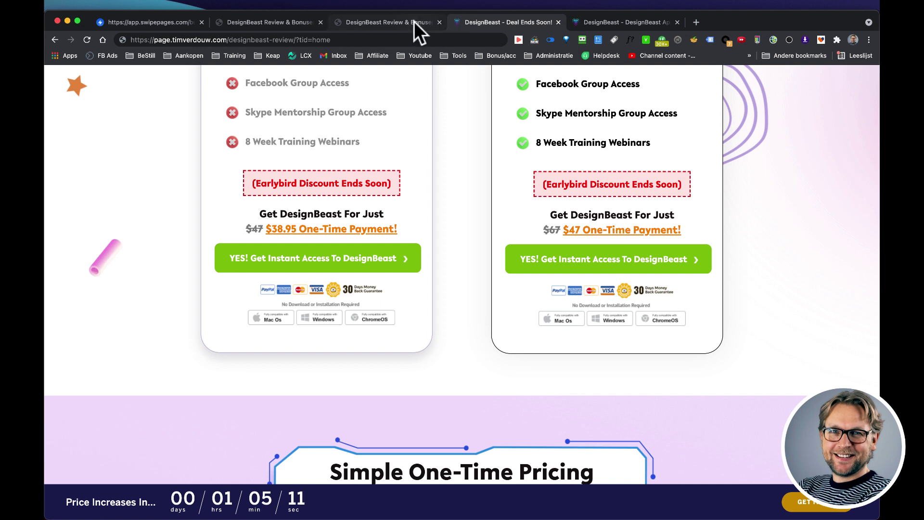
Step: Glance at the pricing tab, then settle on the 'DesignBeast - DesignBeast App' dashboard tab
left_click(625, 24)
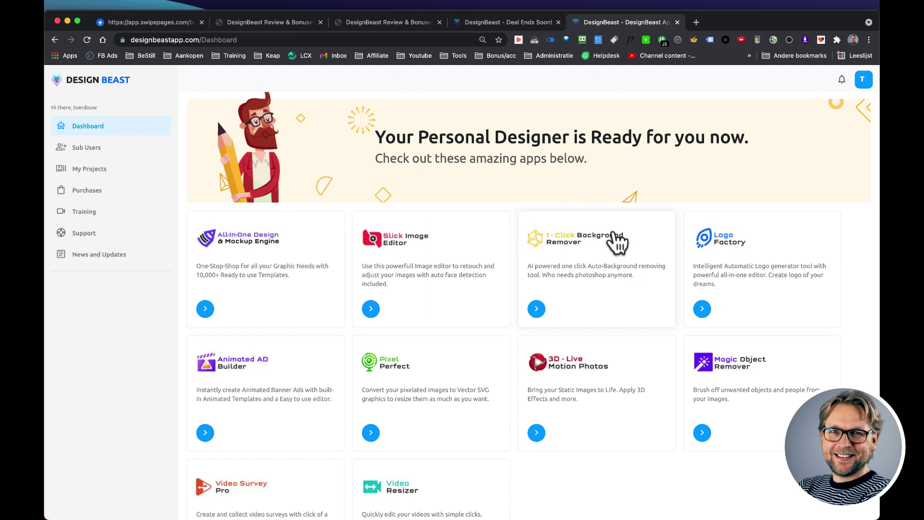
left_click(511, 22)
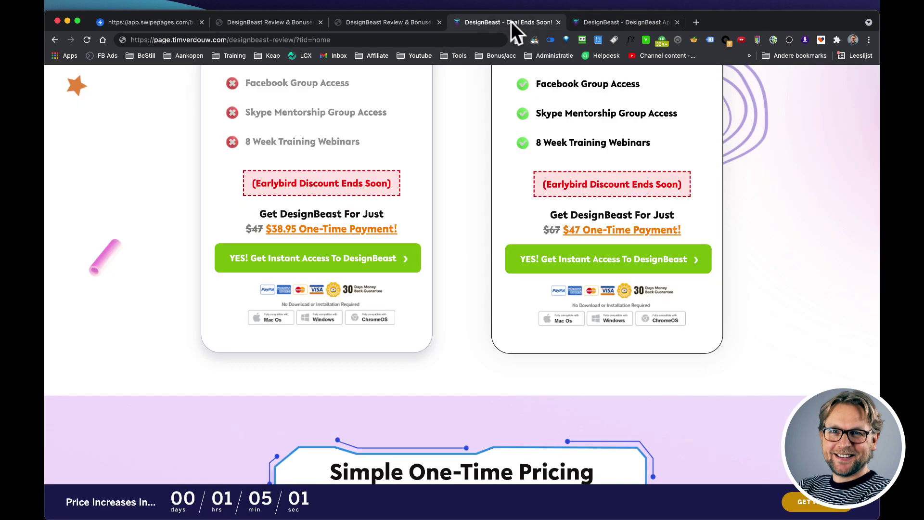
left_click(610, 23)
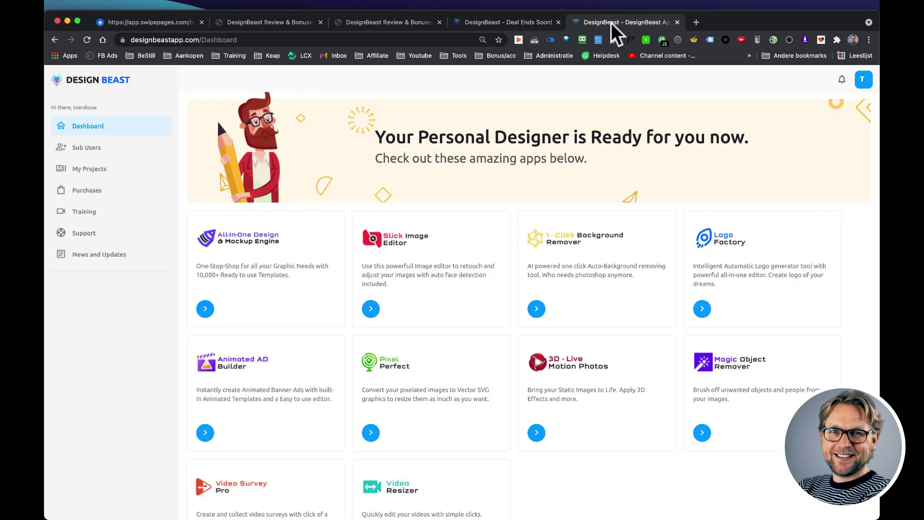